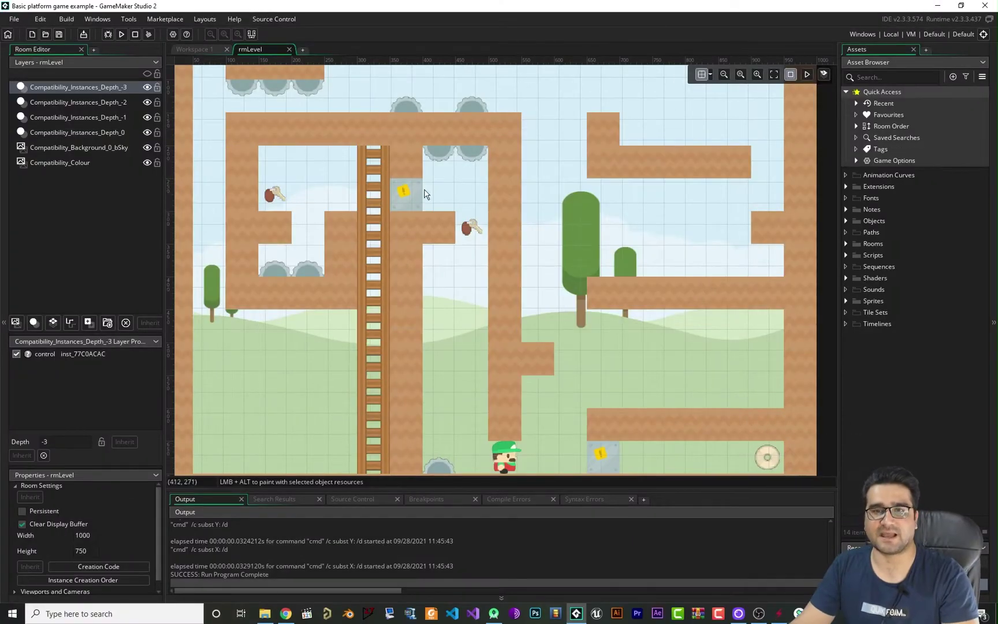
{"action": "scroll", "coordinate": [411, 196], "scroll_direction": "up", "scroll_amount": 1}
{"action": "middle_click_drag", "start_coordinate": [412, 197], "coordinate": [451, 237]}
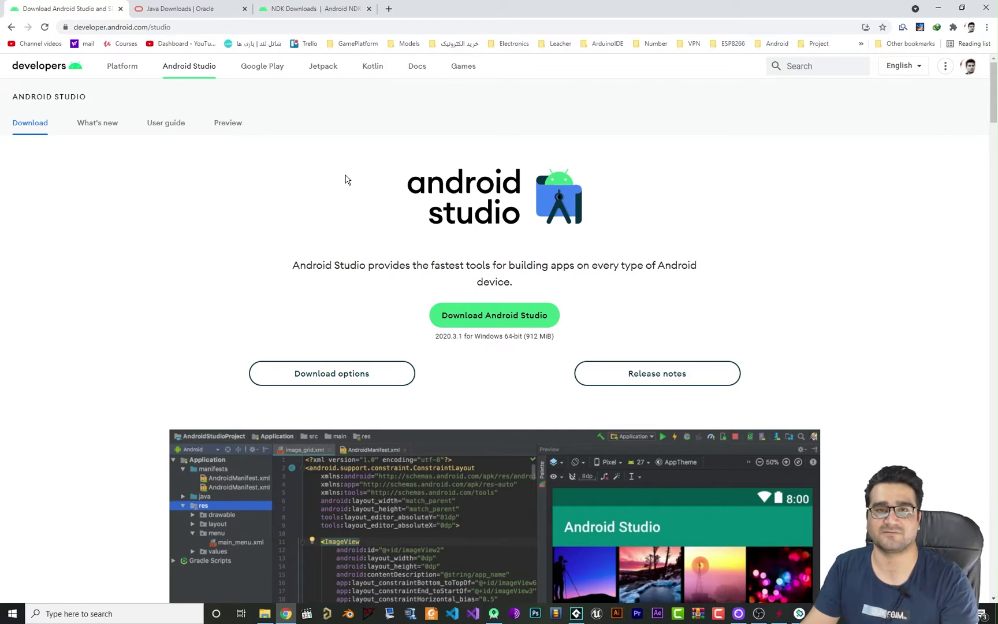
- Review the Java SE Development Kit 17 downloads for Windows and their file sizes on the Oracle page
{"action": "left_click", "coordinate": [176, 9]}
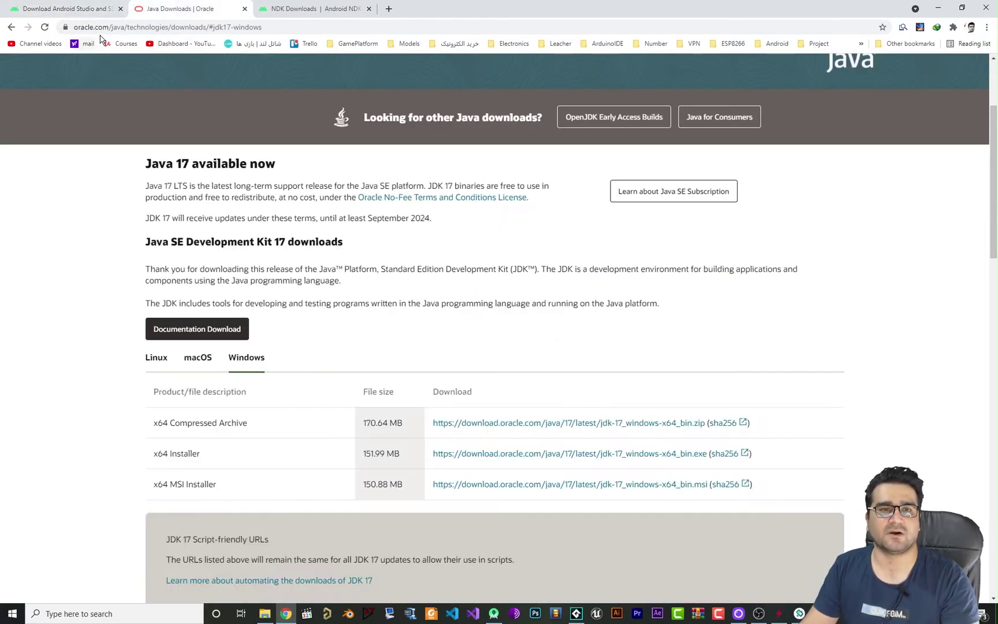
{"action": "scroll", "coordinate": [318, 283], "scroll_direction": "down", "scroll_amount": 2}
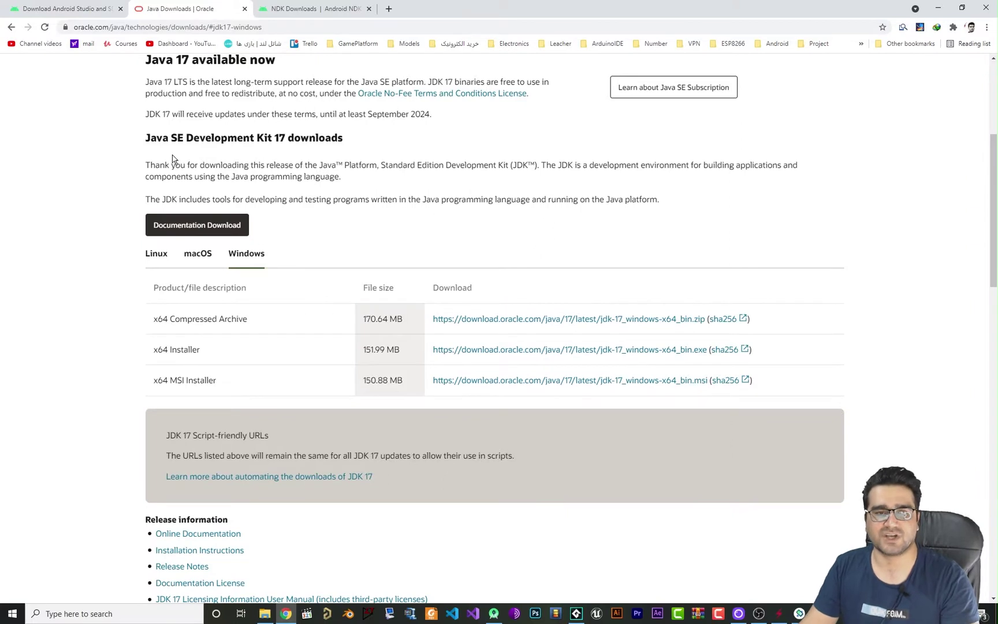
{"action": "scroll", "coordinate": [266, 339], "scroll_direction": "down", "scroll_amount": 1}
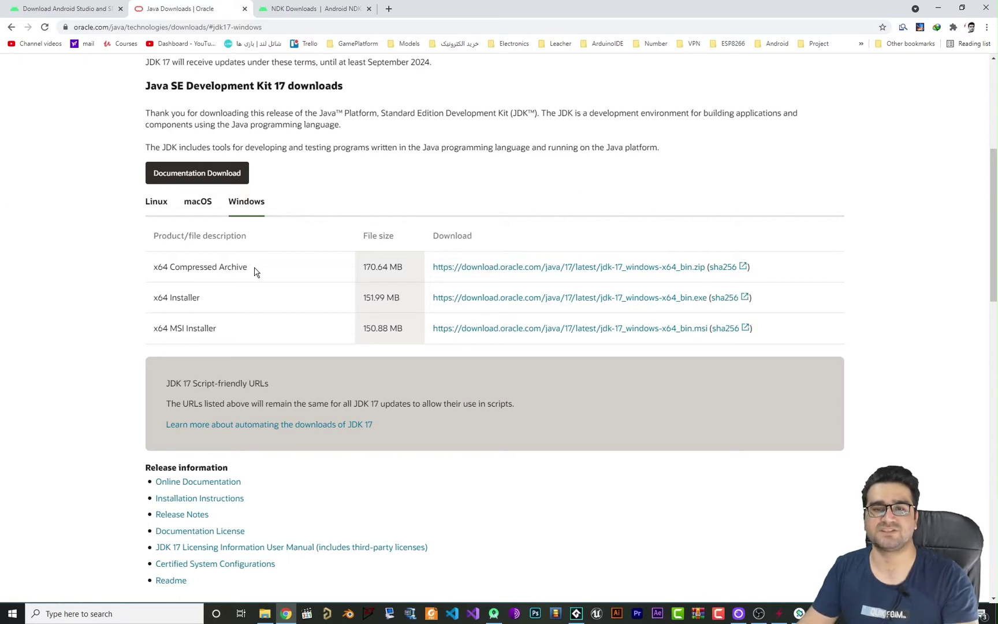
{"action": "left_click_drag", "start_coordinate": [362, 266], "coordinate": [376, 267]}
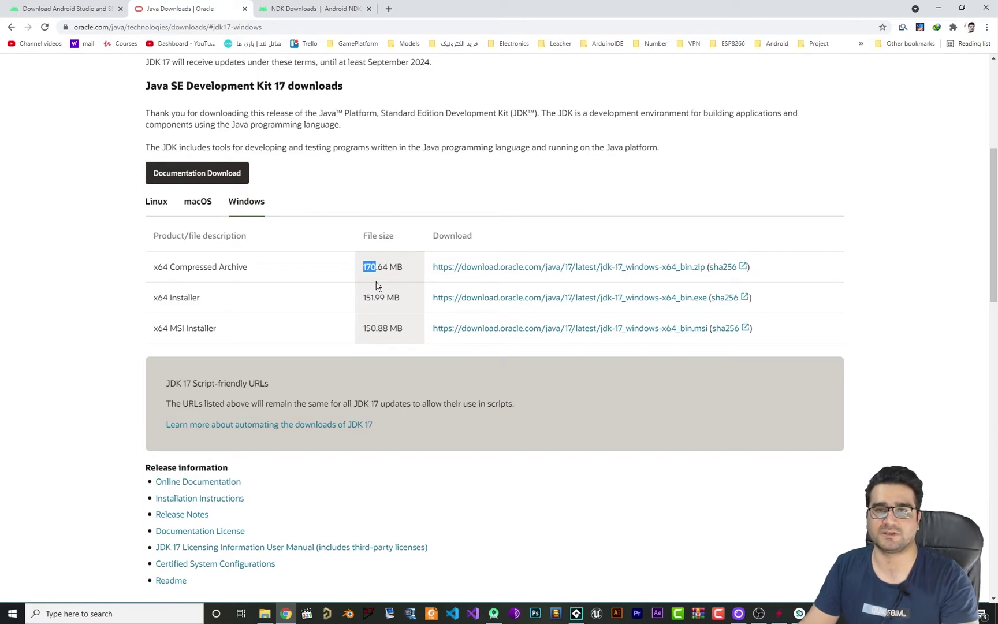
- Review the available NDK packages for each platform on the Android NDK downloads page
{"action": "left_click", "coordinate": [289, 10]}
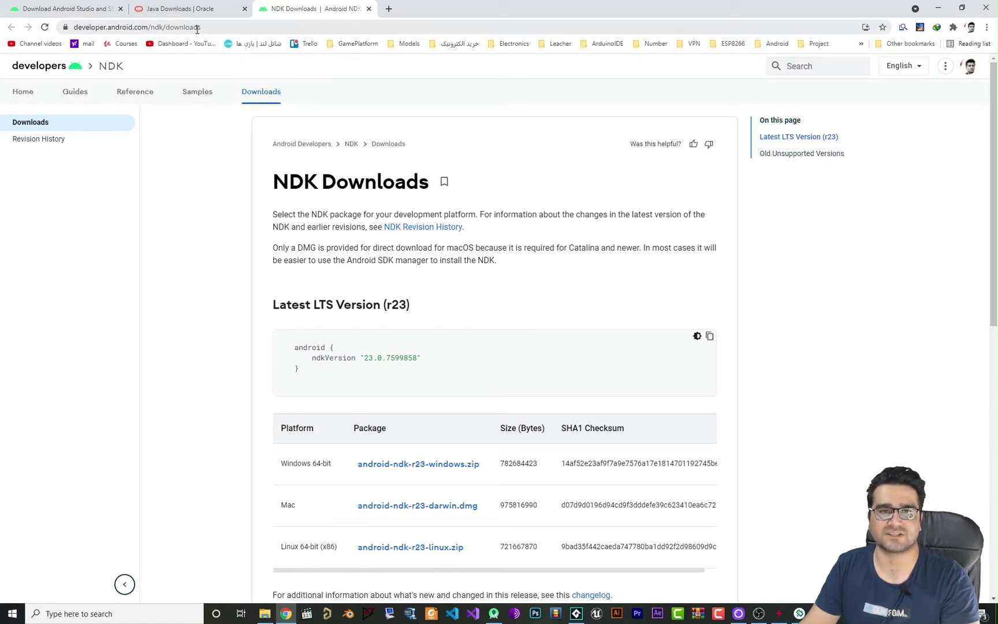
{"action": "scroll", "coordinate": [419, 215], "scroll_direction": "down", "scroll_amount": 2}
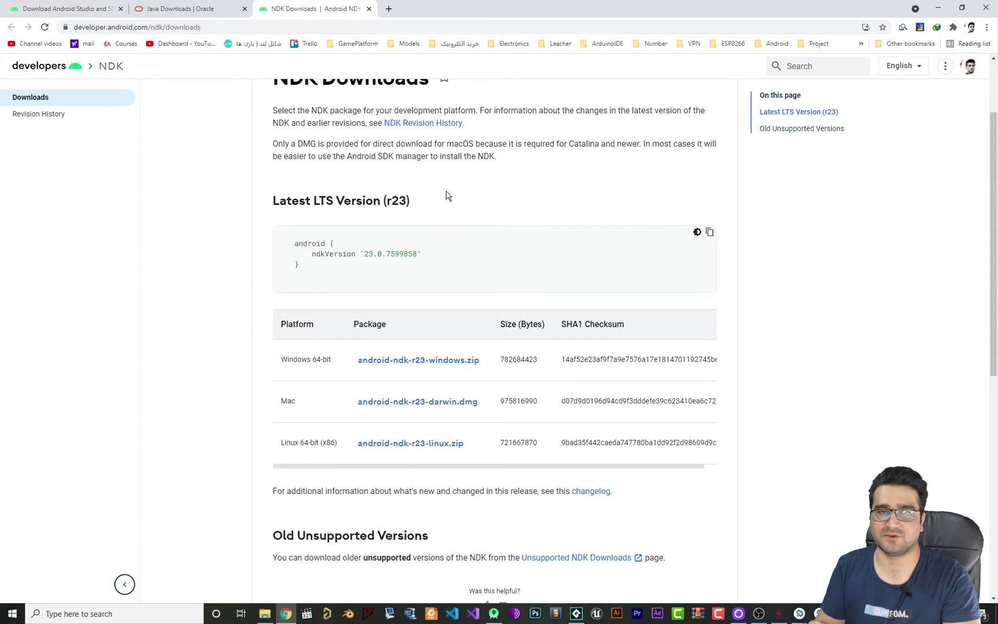
{"action": "scroll", "coordinate": [356, 189], "scroll_direction": "up", "scroll_amount": 2}
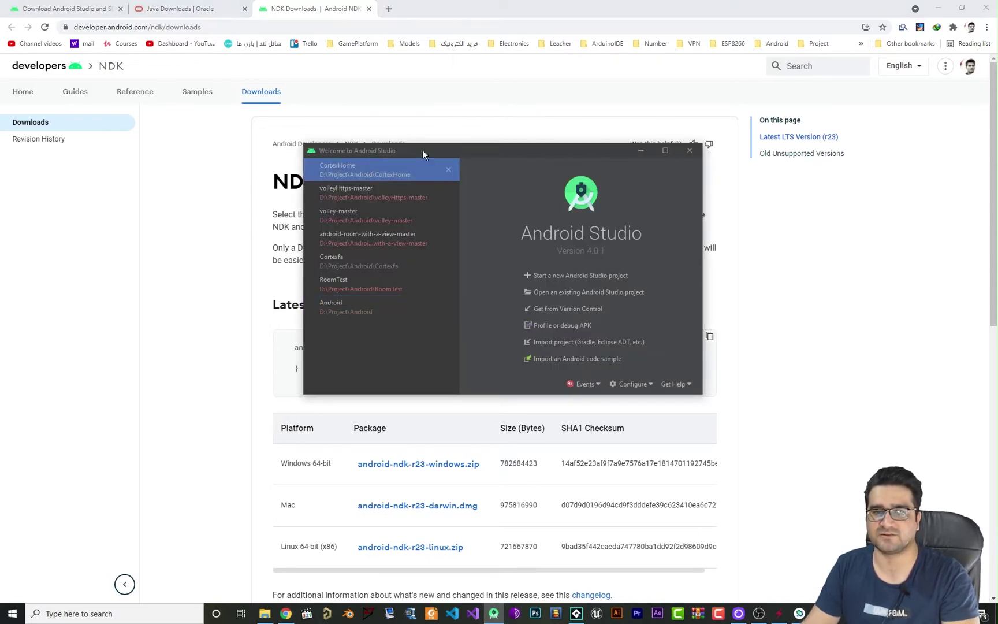
- Open Android Studio's SDK Manager, show package details for the SDK platforms, and widen the Name column
{"action": "left_click", "coordinate": [642, 384]}
{"action": "left_click", "coordinate": [649, 406]}
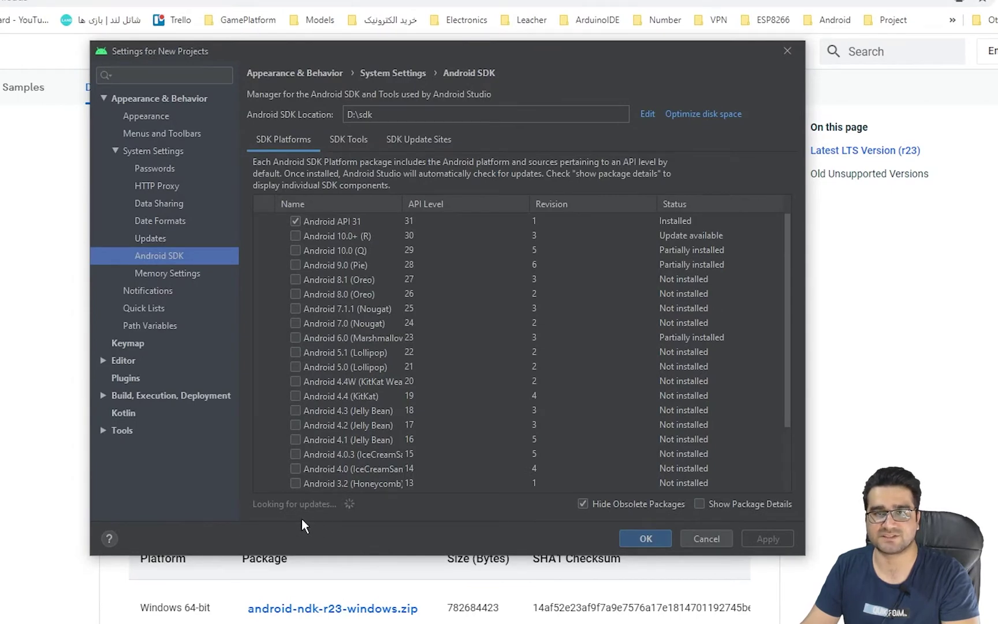
{"action": "left_click", "coordinate": [699, 504]}
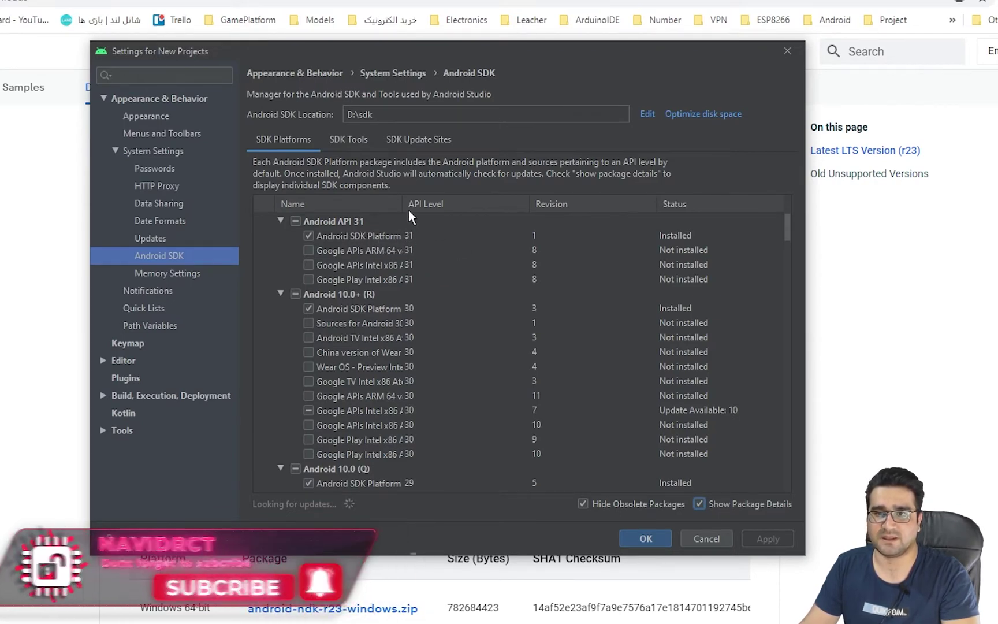
{"action": "left_click_drag", "start_coordinate": [403, 204], "coordinate": [538, 205]}
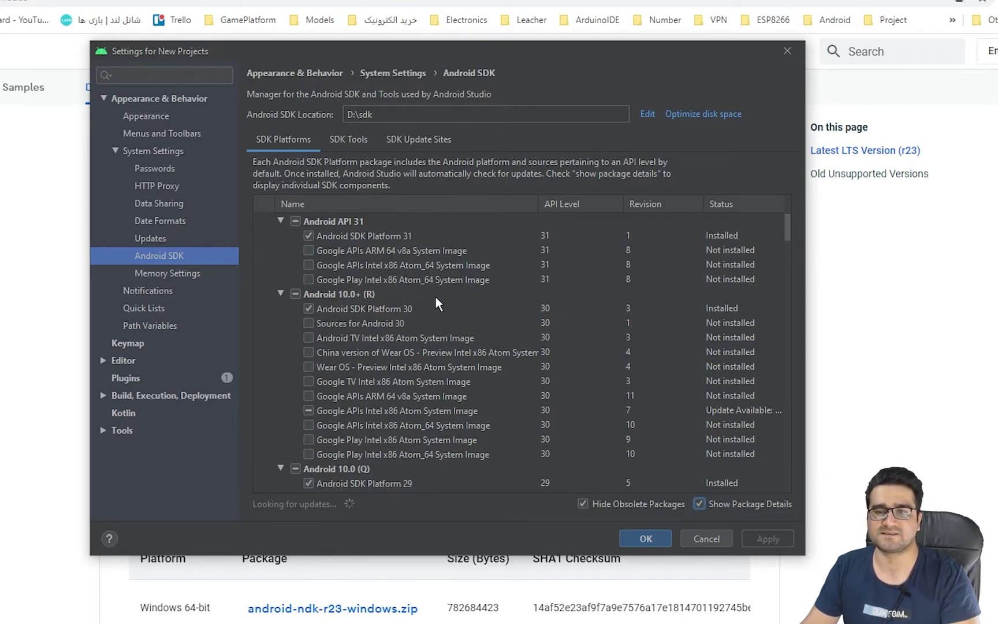
- Examine which SDK platform packages are installed for Android API 31, 10.0+ (R), 10.0 (Q) and 9.0 (Pie)
{"action": "scroll", "coordinate": [451, 293], "scroll_direction": "down", "scroll_amount": 1}
{"action": "scroll", "coordinate": [444, 300], "scroll_direction": "up", "scroll_amount": 1}
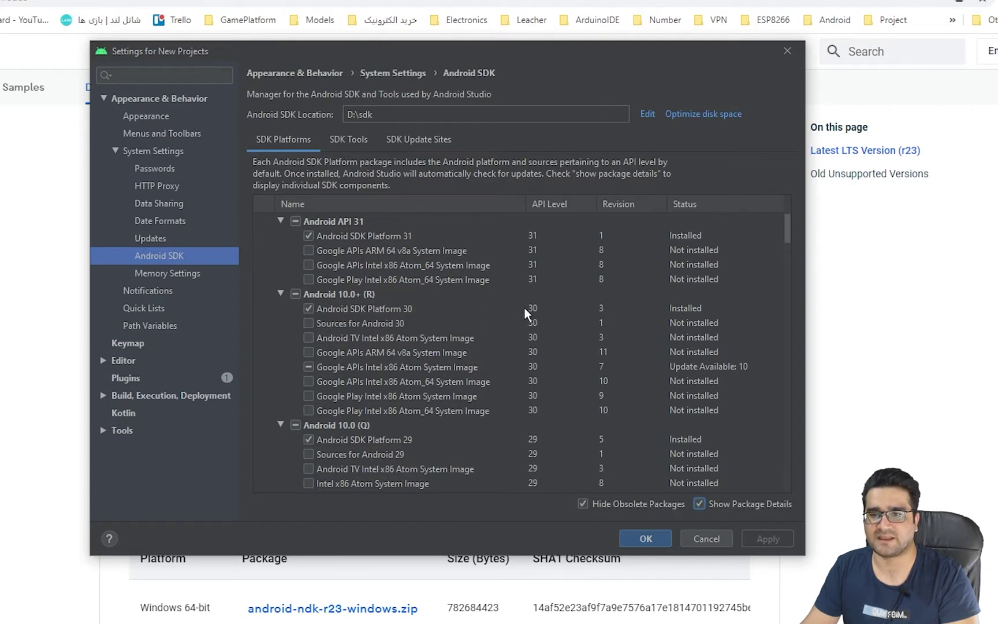
{"action": "scroll", "coordinate": [531, 316], "scroll_direction": "down", "scroll_amount": 5}
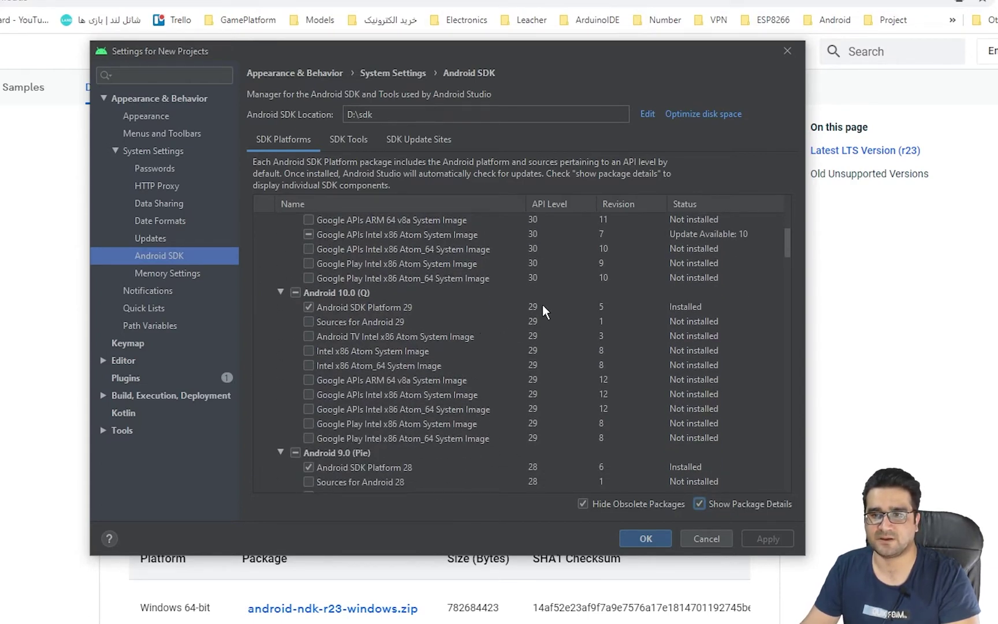
{"action": "scroll", "coordinate": [502, 327], "scroll_direction": "down", "scroll_amount": 3}
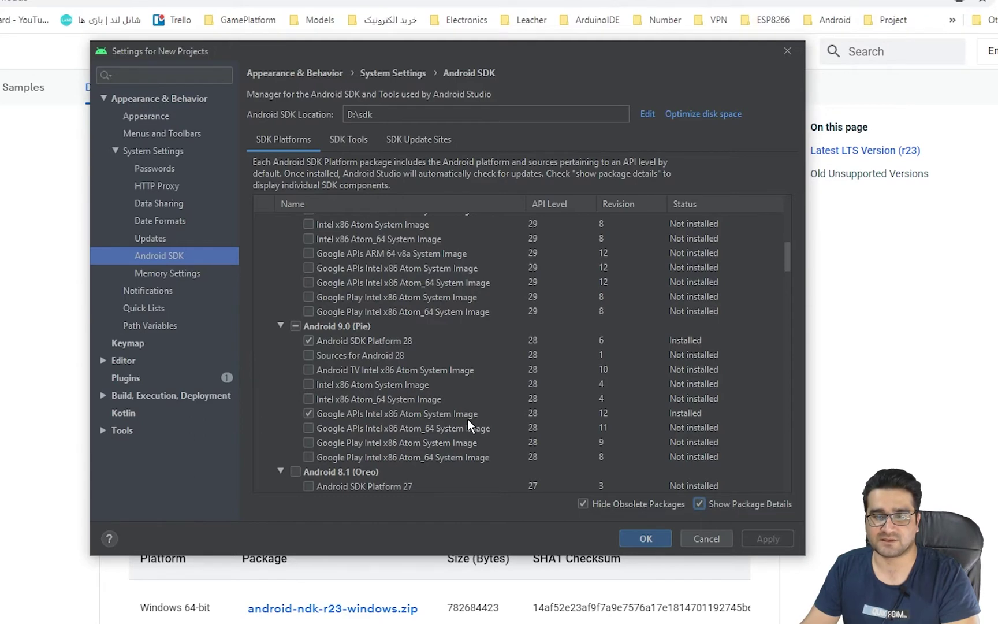
{"action": "scroll", "coordinate": [400, 268], "scroll_direction": "up", "scroll_amount": 6}
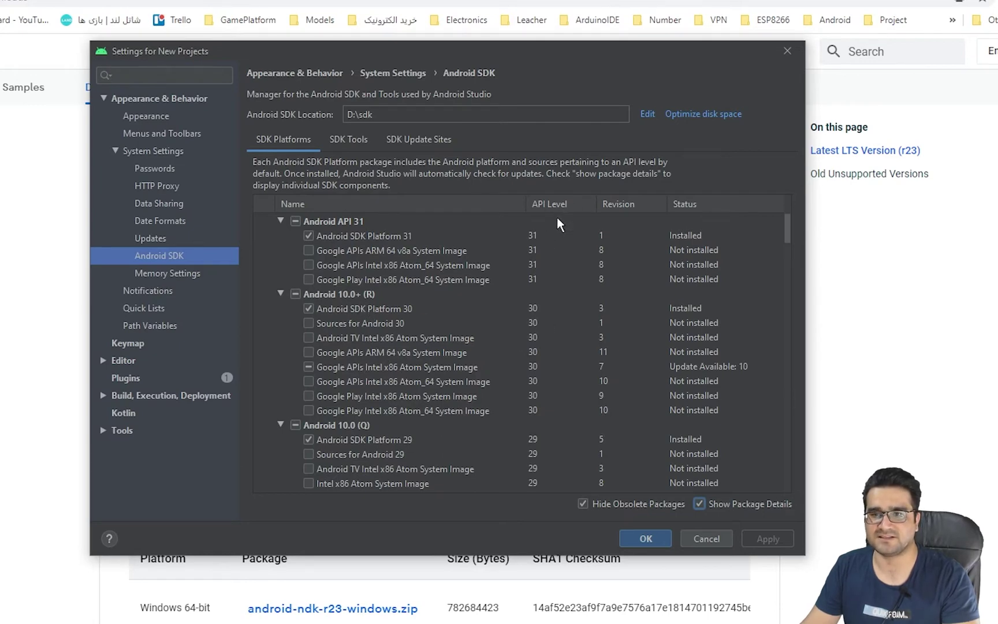
{"action": "scroll", "coordinate": [455, 385], "scroll_direction": "down", "scroll_amount": 3}
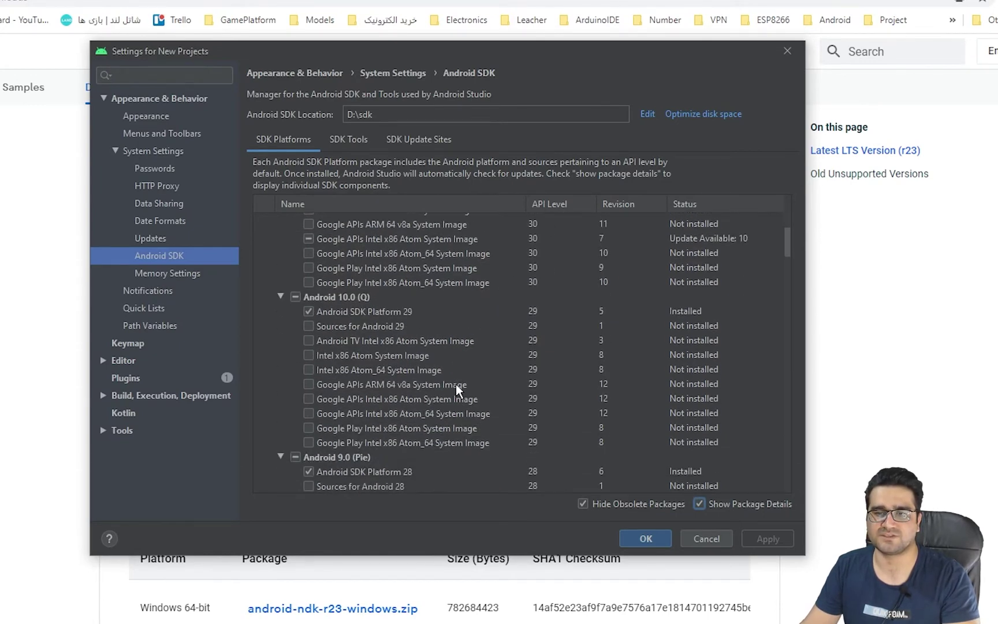
{"action": "scroll", "coordinate": [439, 407], "scroll_direction": "up", "scroll_amount": 3}
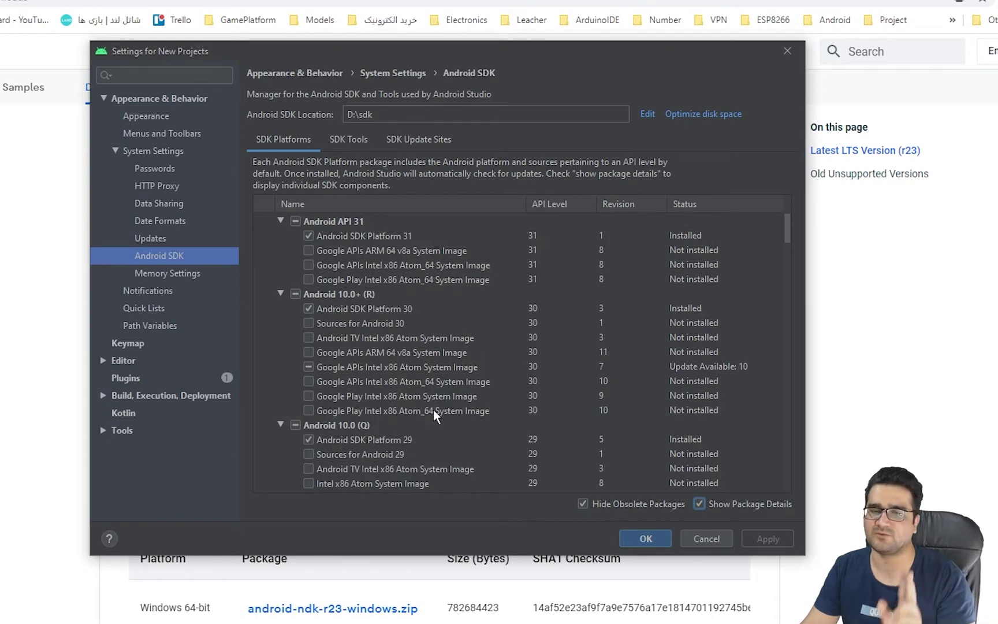
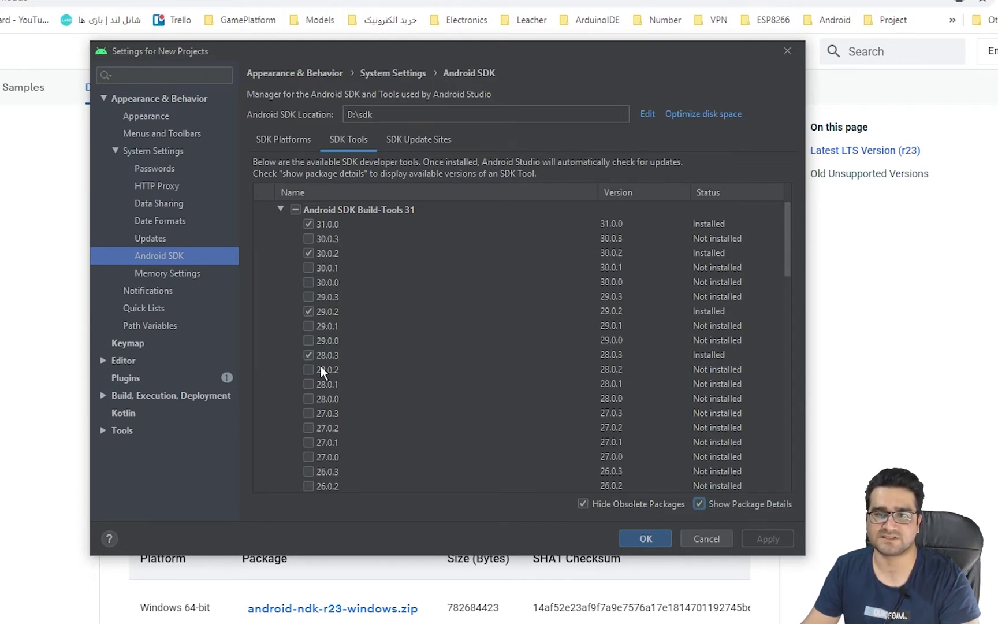
- Review the SDK Build-Tools versions, and collapse their list to examine the other SDK tools
{"action": "scroll", "coordinate": [333, 374], "scroll_direction": "down", "scroll_amount": 3}
{"action": "scroll", "coordinate": [344, 346], "scroll_direction": "up", "scroll_amount": 3}
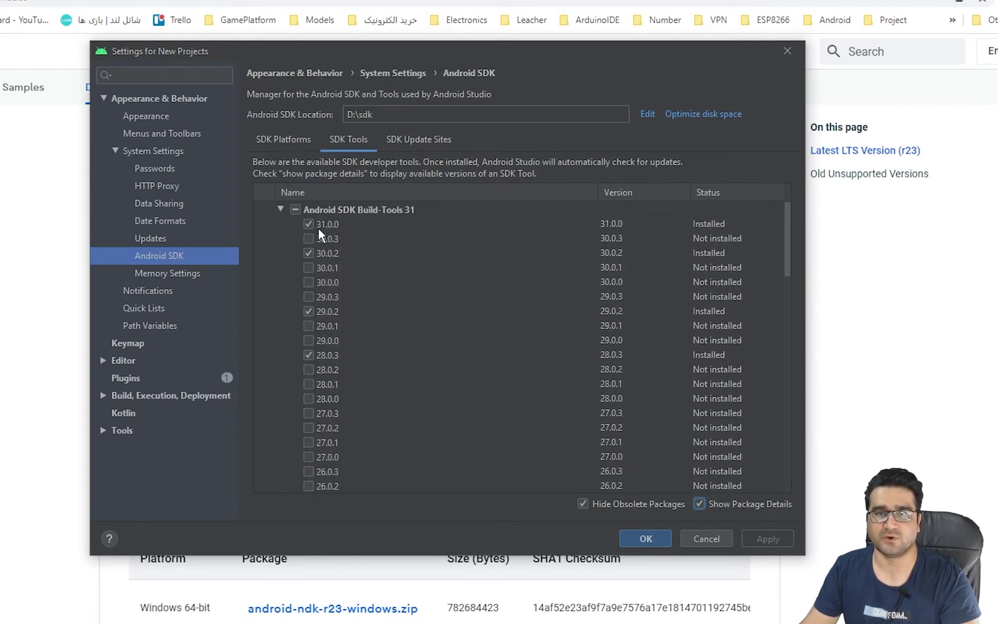
{"action": "left_click", "coordinate": [281, 209]}
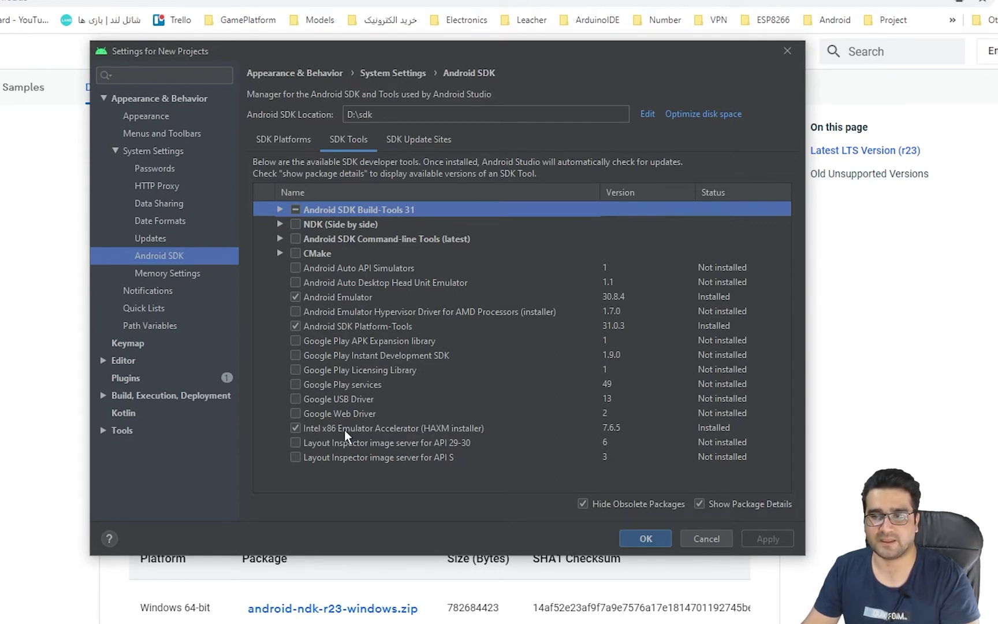
- Install the Google APIs ARM 64 v8a System Image for Android API 31 and send its download to the background
{"action": "left_click", "coordinate": [310, 141]}
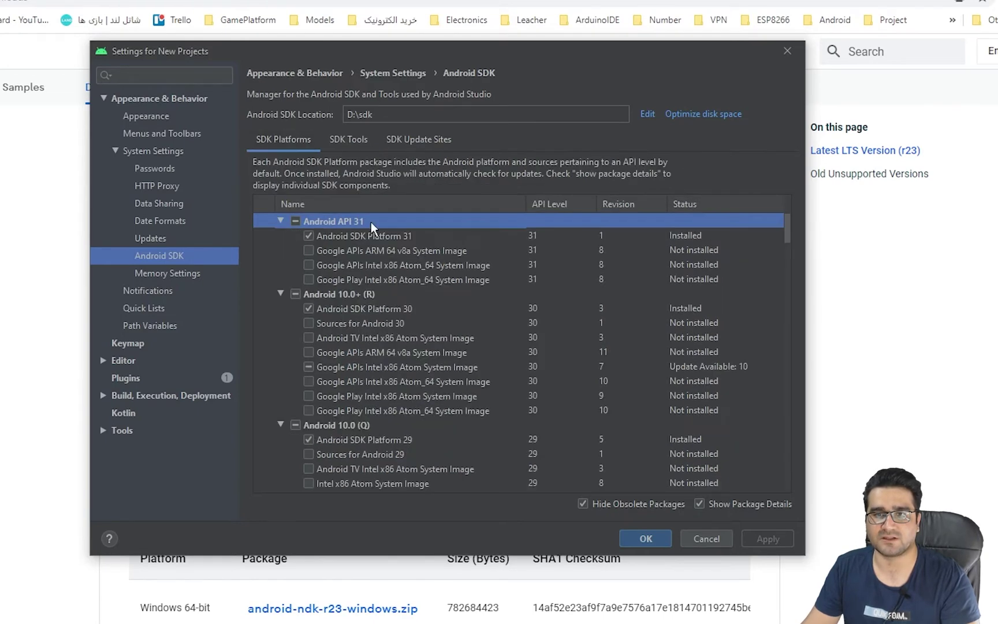
{"action": "left_click", "coordinate": [309, 250]}
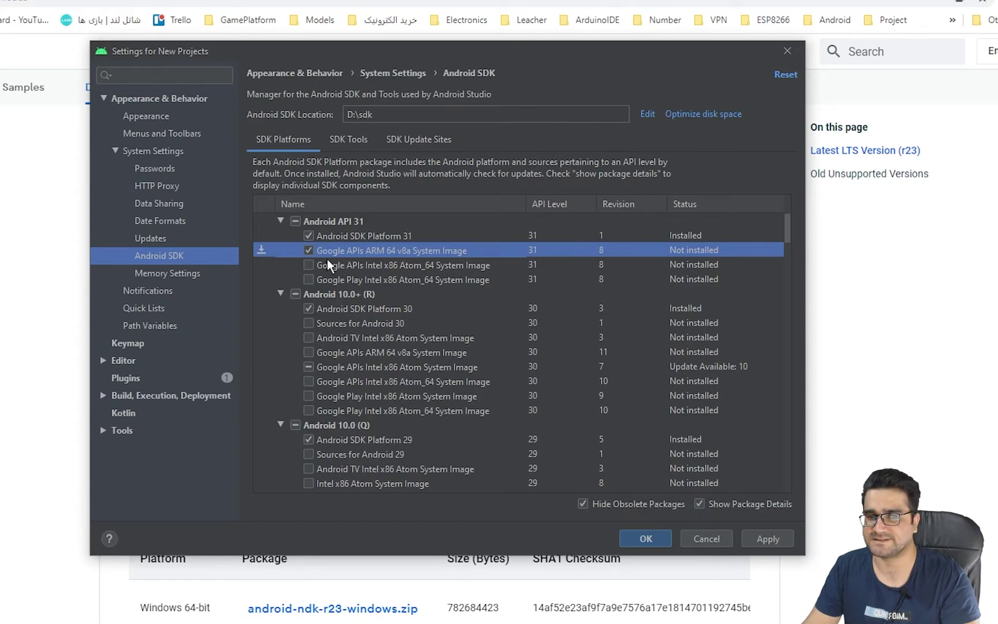
{"action": "left_click", "coordinate": [645, 538]}
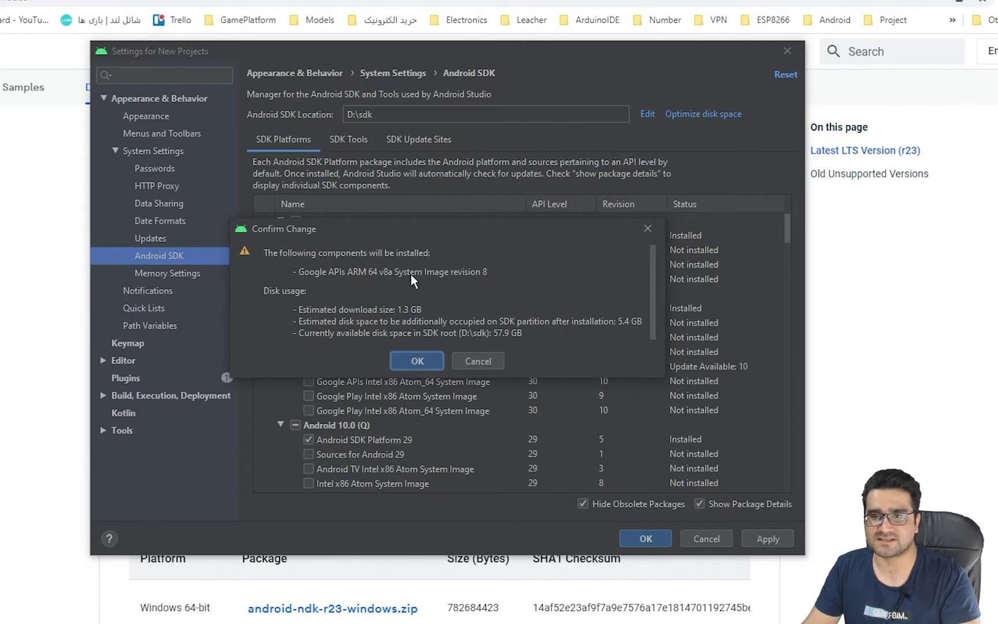
{"action": "left_click", "coordinate": [416, 361]}
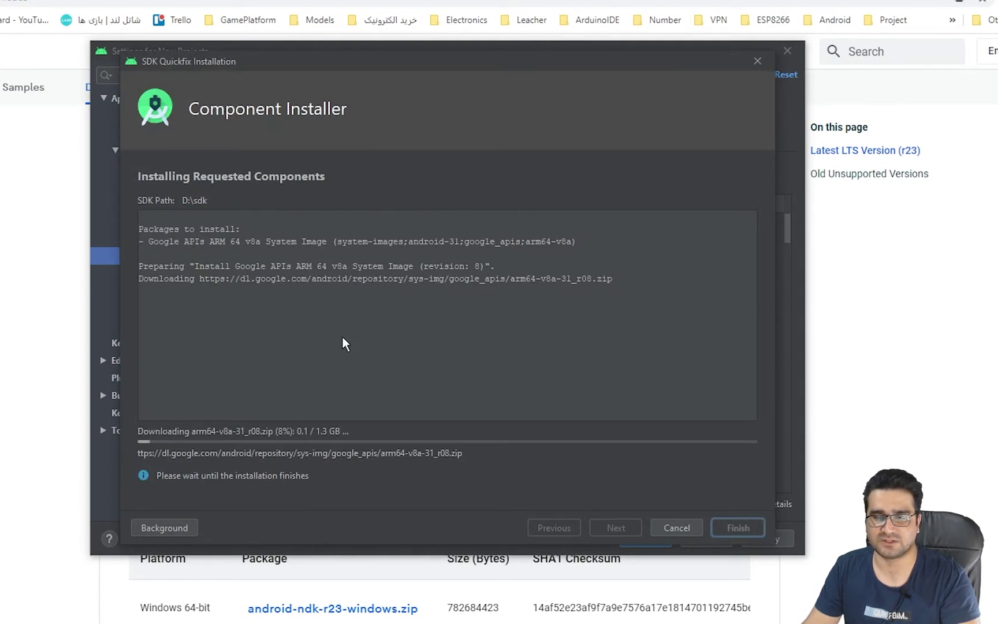
{"action": "left_click", "coordinate": [171, 527]}
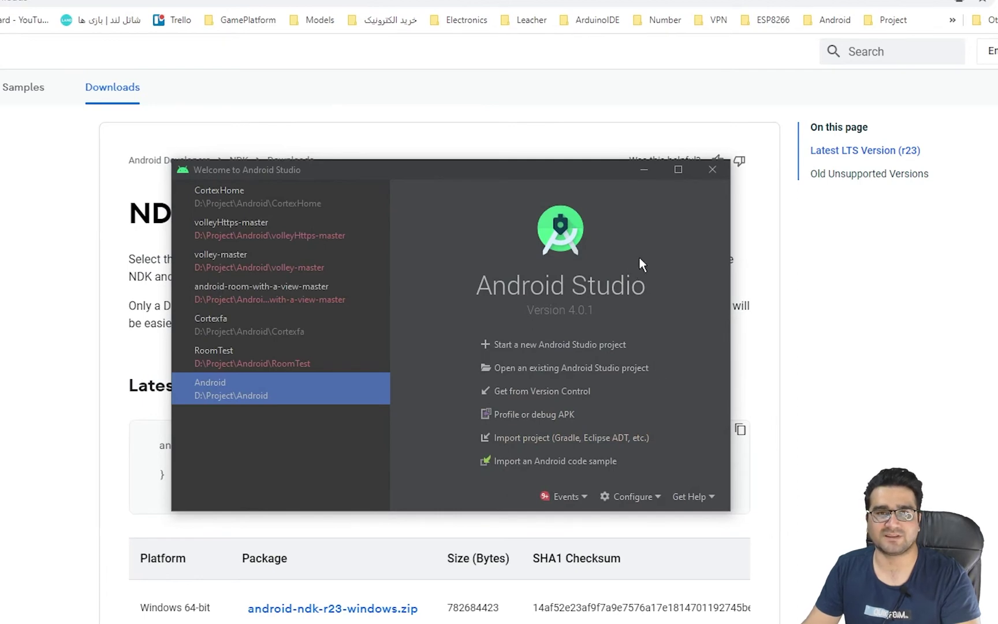
- Switch to GameMaker Studio 2 and open the Android platform settings in its preferences
{"action": "left_click", "coordinate": [644, 170]}
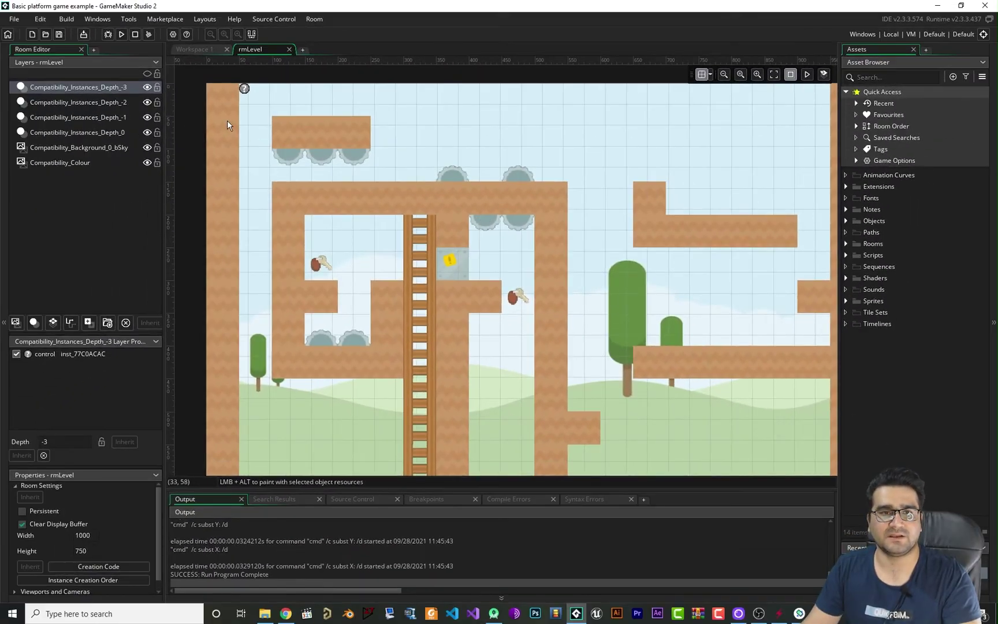
{"action": "left_click", "coordinate": [13, 20]}
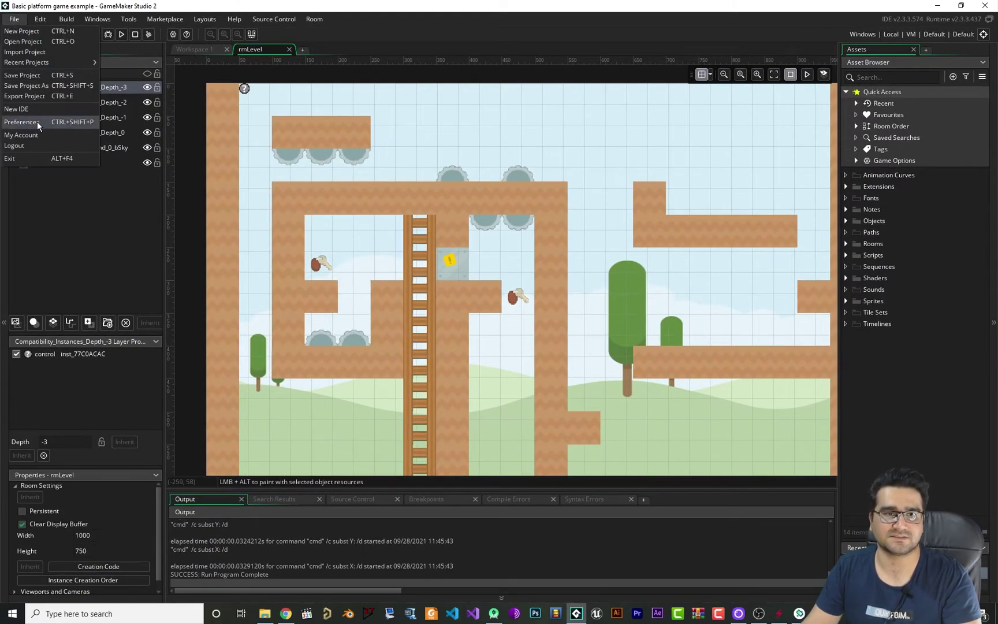
{"action": "left_click", "coordinate": [38, 122]}
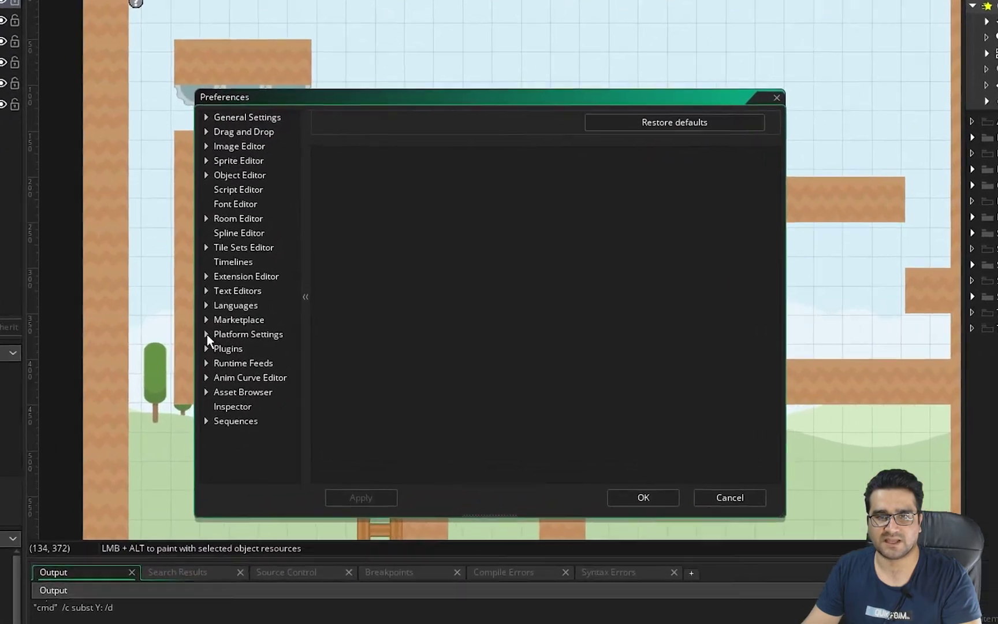
{"action": "left_click", "coordinate": [294, 327]}
{"action": "left_click", "coordinate": [159, 356]}
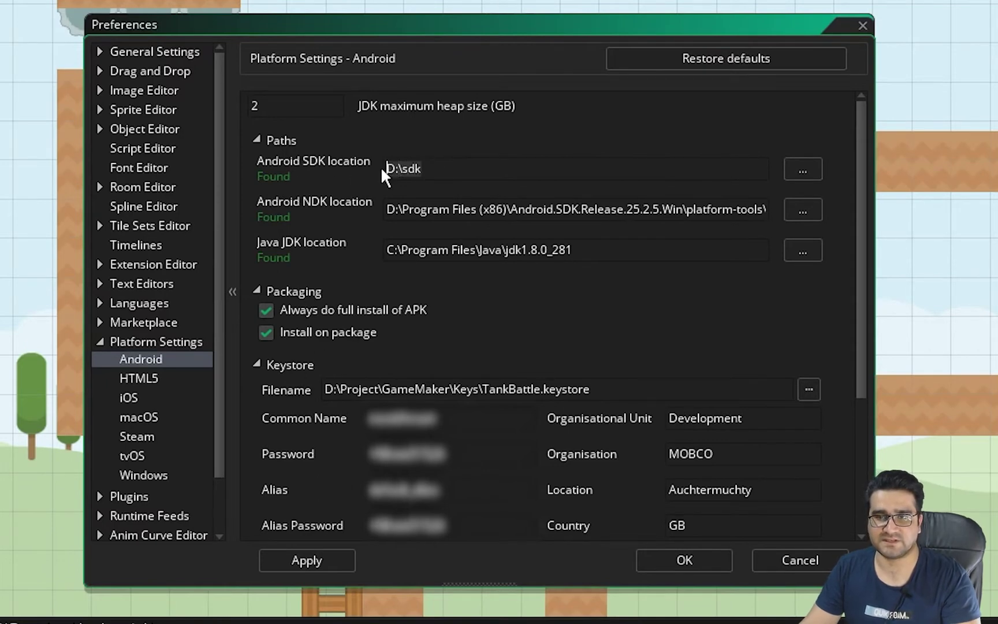
- Check the Android SDK location path and select its full text
{"action": "left_click", "coordinate": [446, 168]}
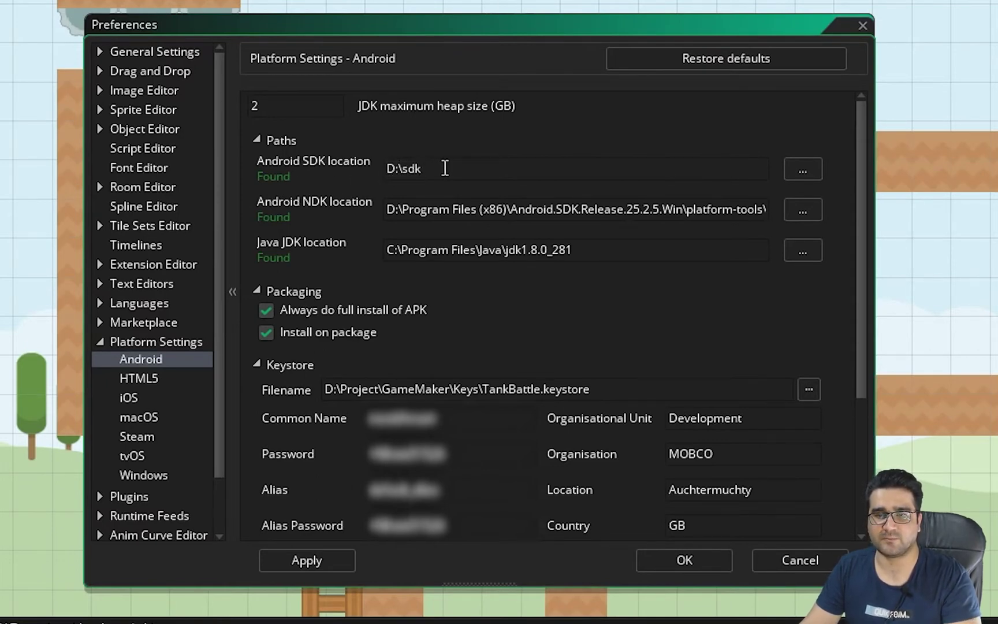
{"action": "left_click_drag", "start_coordinate": [446, 168], "coordinate": [402, 168]}
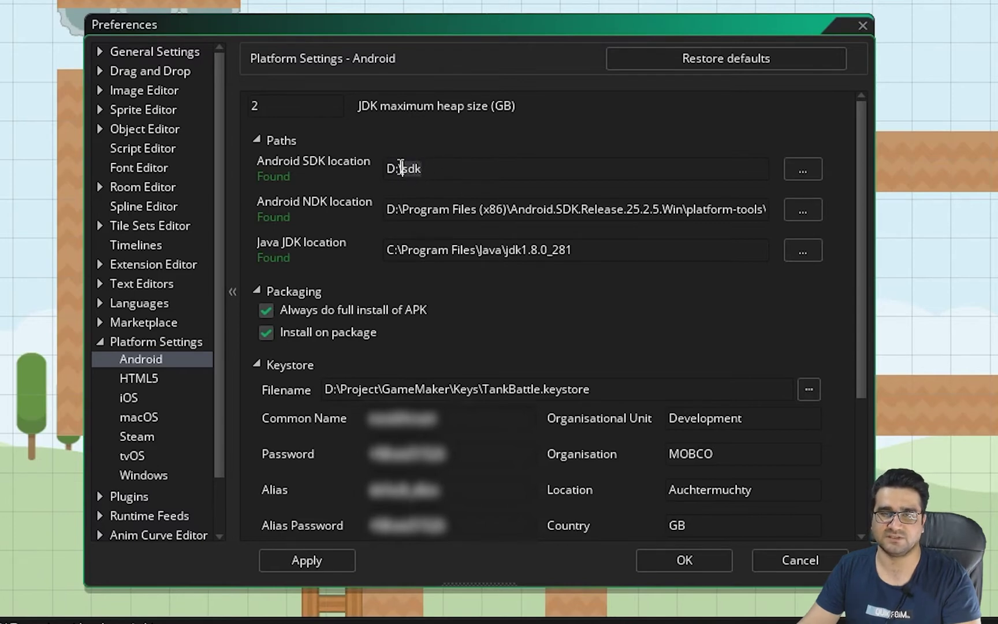
{"action": "left_click", "coordinate": [461, 167]}
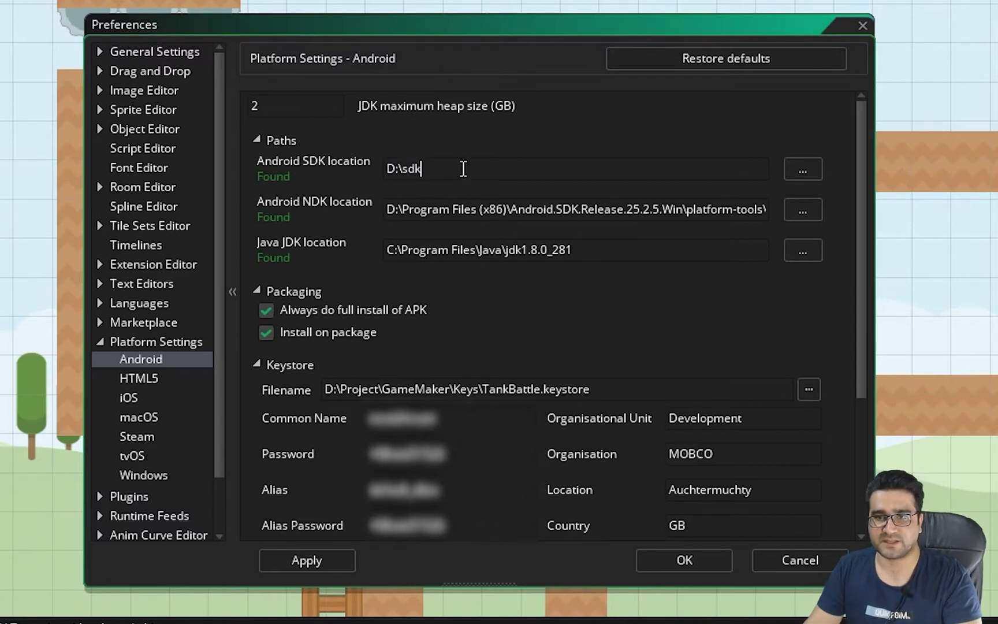
{"action": "left_click_drag", "start_coordinate": [461, 166], "coordinate": [382, 165]}
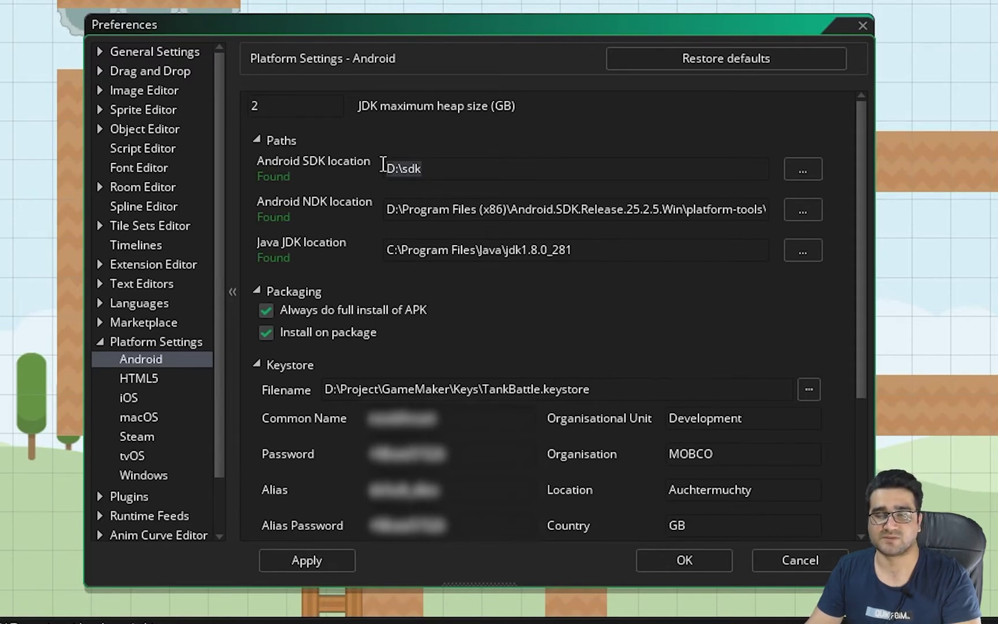
{"action": "left_click", "coordinate": [439, 168]}
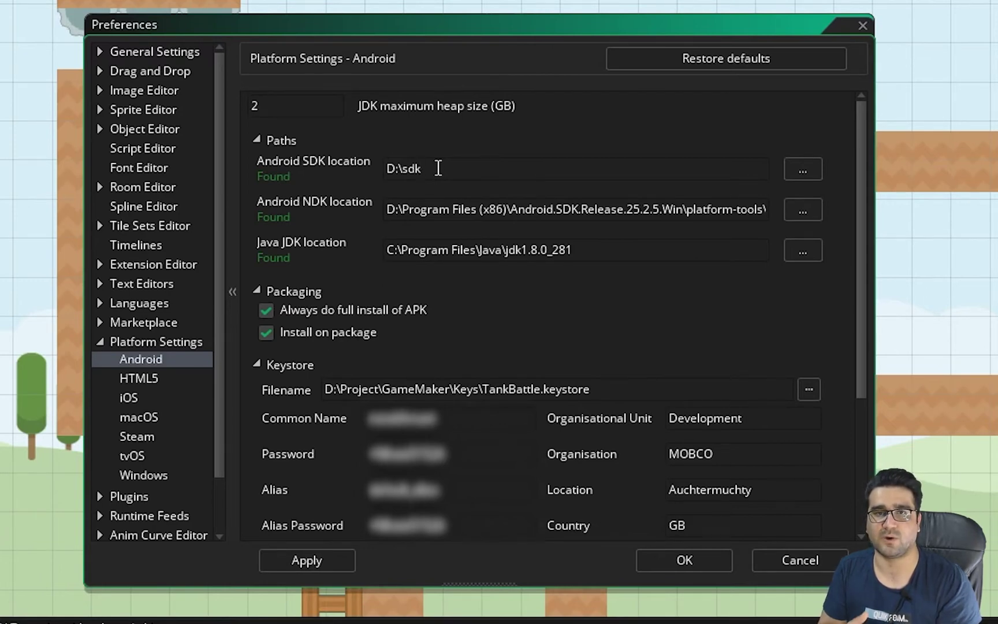
{"action": "key", "text": "ctrl+a"}
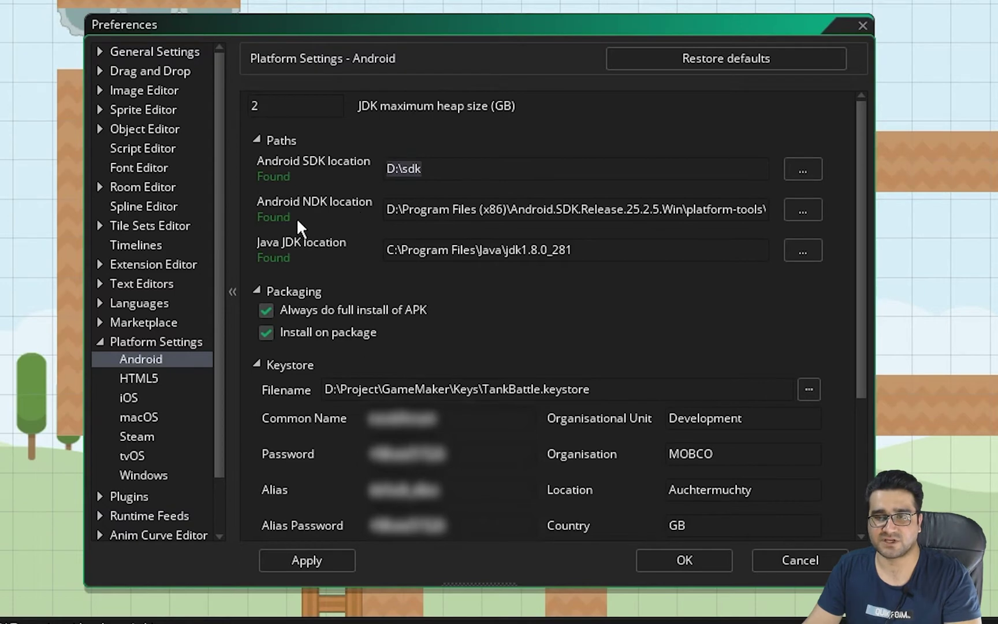
- Check the Android NDK and Java JDK location paths in the Android platform settings
{"action": "left_click", "coordinate": [389, 211]}
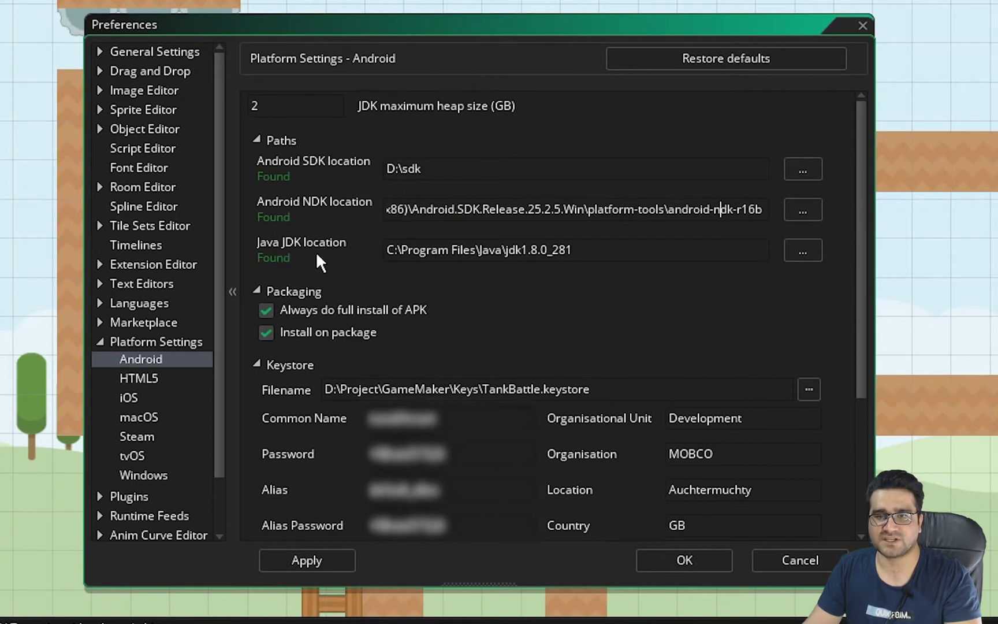
{"action": "left_click_drag", "start_coordinate": [595, 249], "coordinate": [386, 252]}
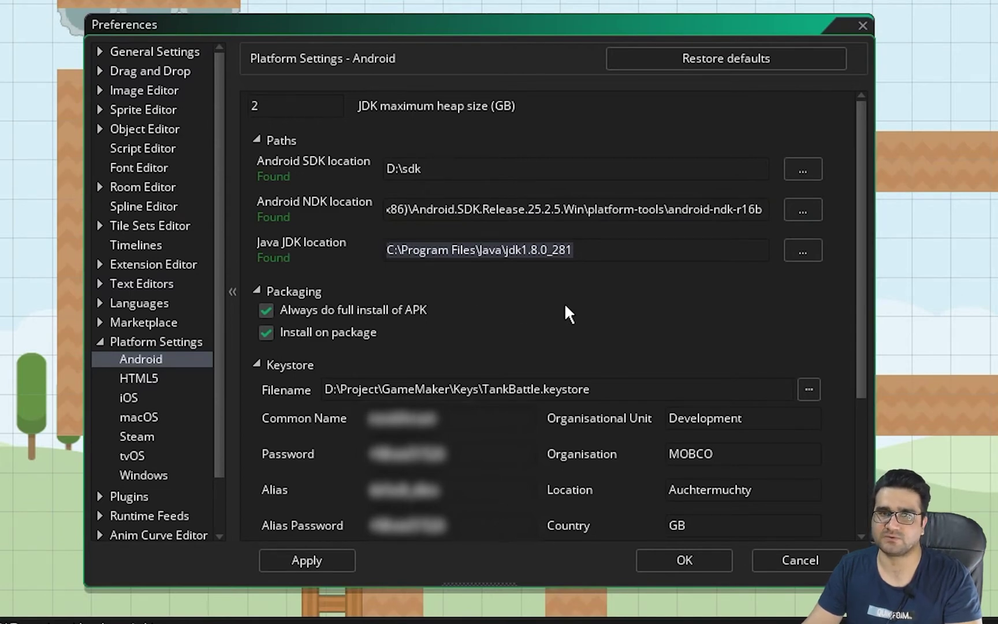
- Review the keystore's common name, password, alias, organisation, location and country fields, and accept the preferences
{"action": "scroll", "coordinate": [564, 312], "scroll_direction": "down", "scroll_amount": 3}
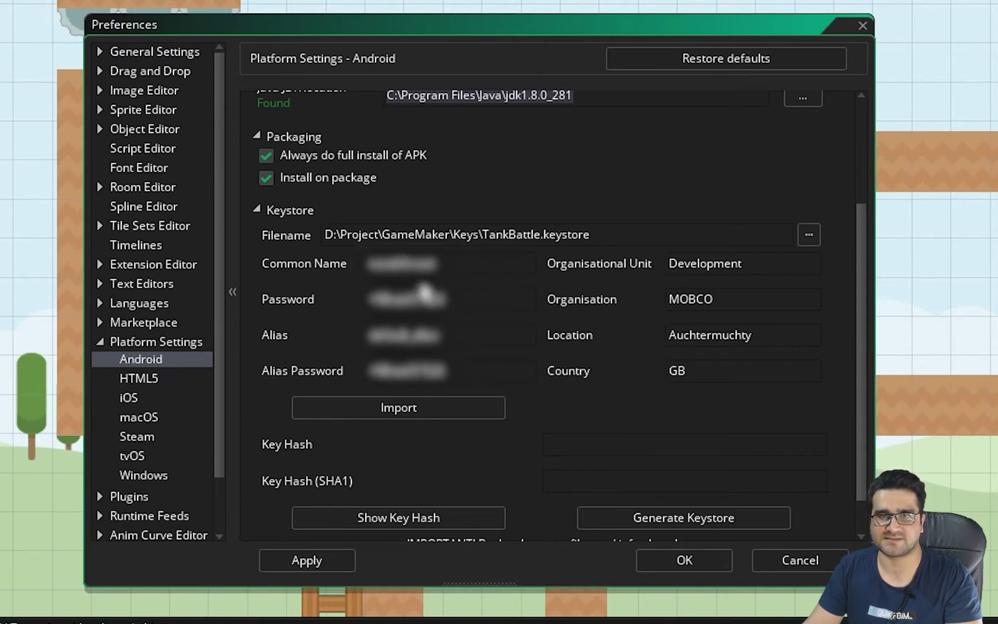
{"action": "left_click", "coordinate": [414, 265]}
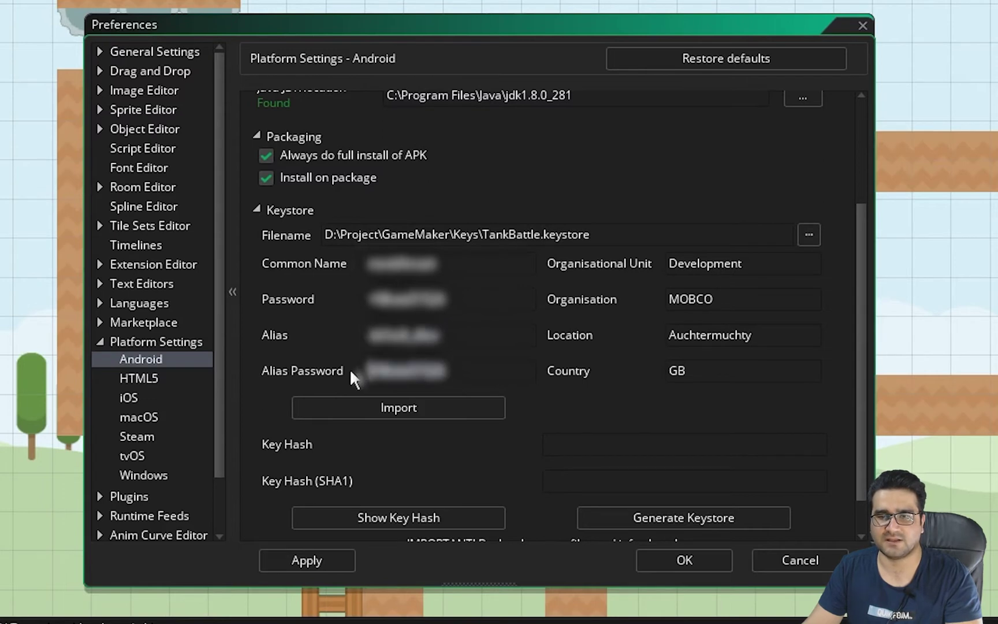
{"action": "double_click", "coordinate": [693, 372]}
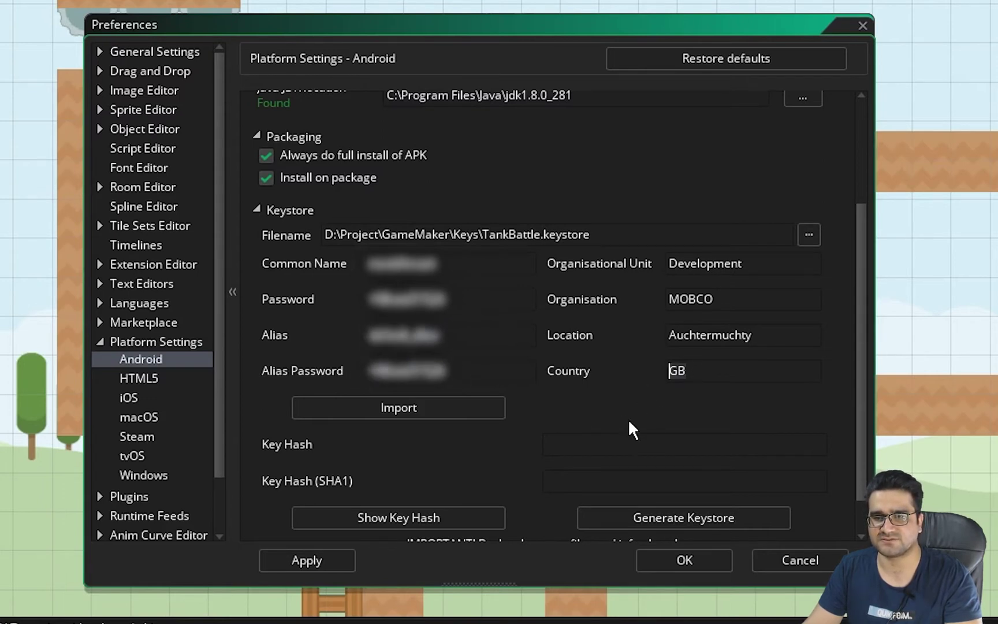
{"action": "double_click", "coordinate": [770, 341]}
{"action": "double_click", "coordinate": [753, 299]}
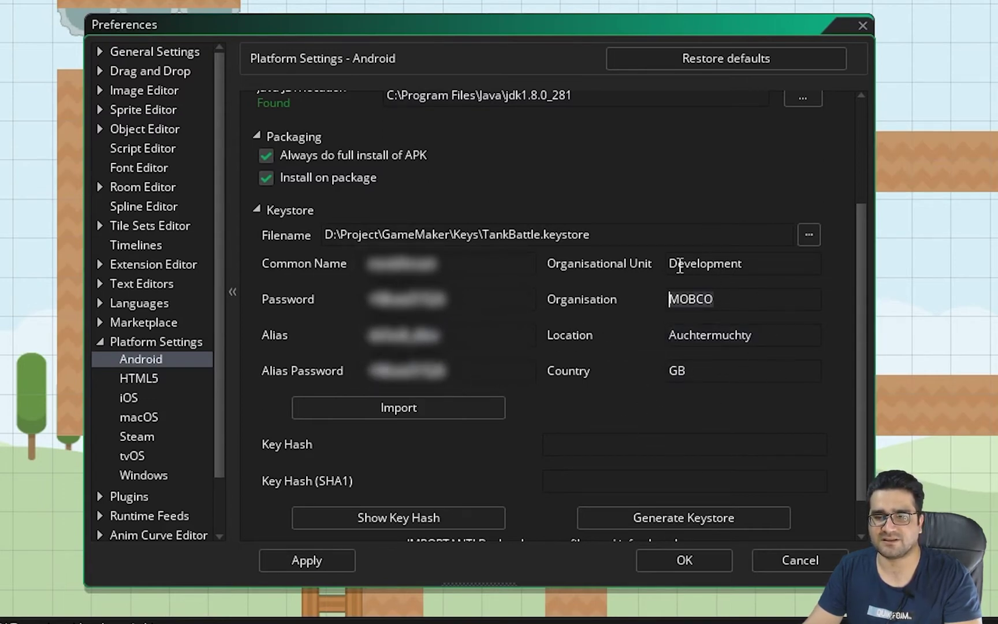
{"action": "scroll", "coordinate": [624, 439], "scroll_direction": "down", "scroll_amount": 1}
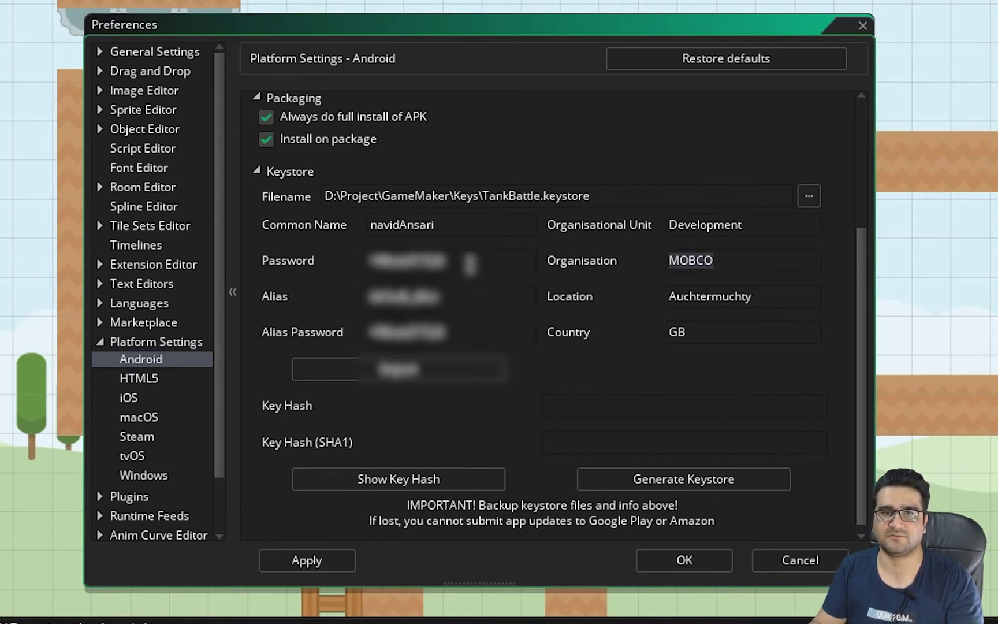
{"action": "scroll", "coordinate": [556, 410], "scroll_direction": "down", "scroll_amount": 1}
{"action": "left_click", "coordinate": [675, 555]}
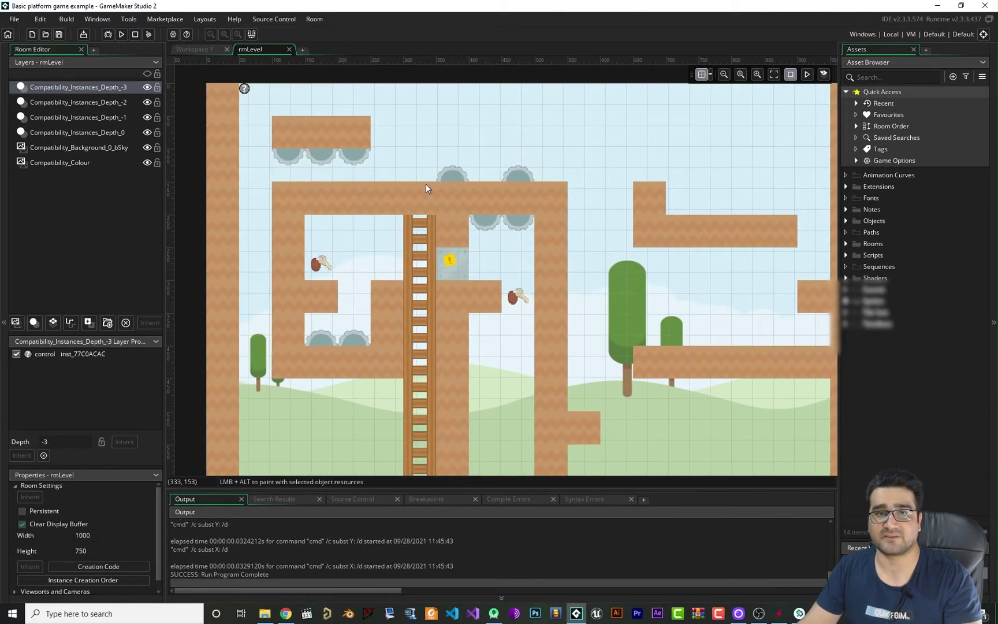
- Open the project's Android game options and check the API level selection in the general build settings
{"action": "left_click", "coordinate": [172, 34]}
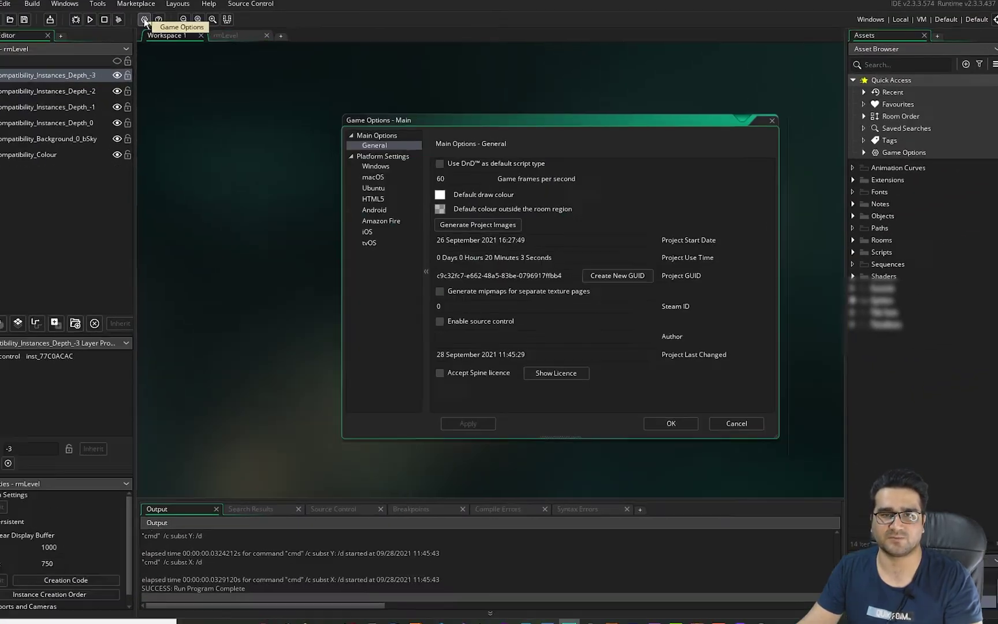
{"action": "left_click", "coordinate": [375, 210]}
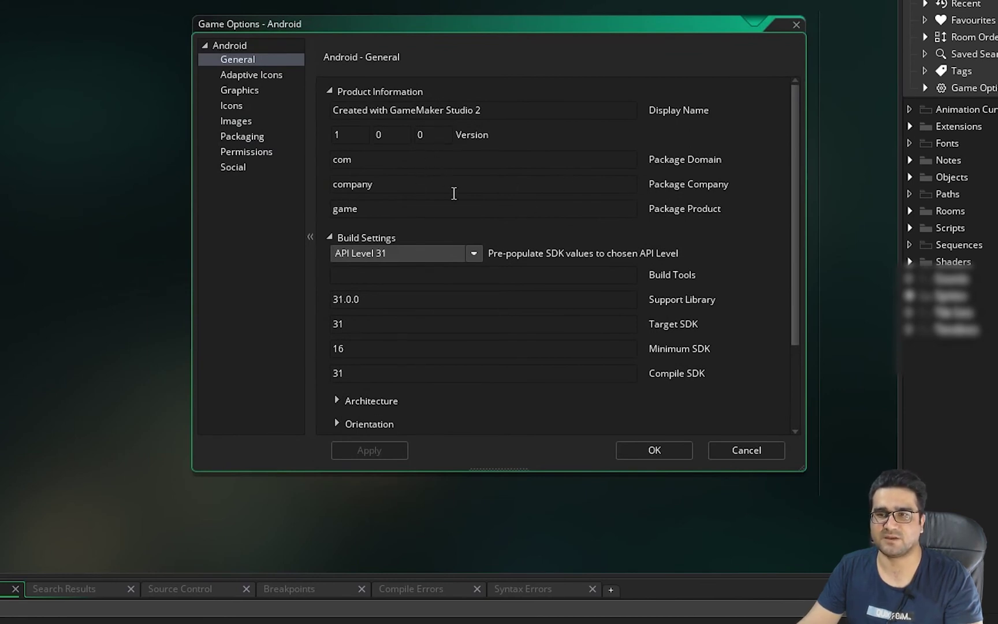
{"action": "scroll", "coordinate": [536, 282], "scroll_direction": "down", "scroll_amount": 2}
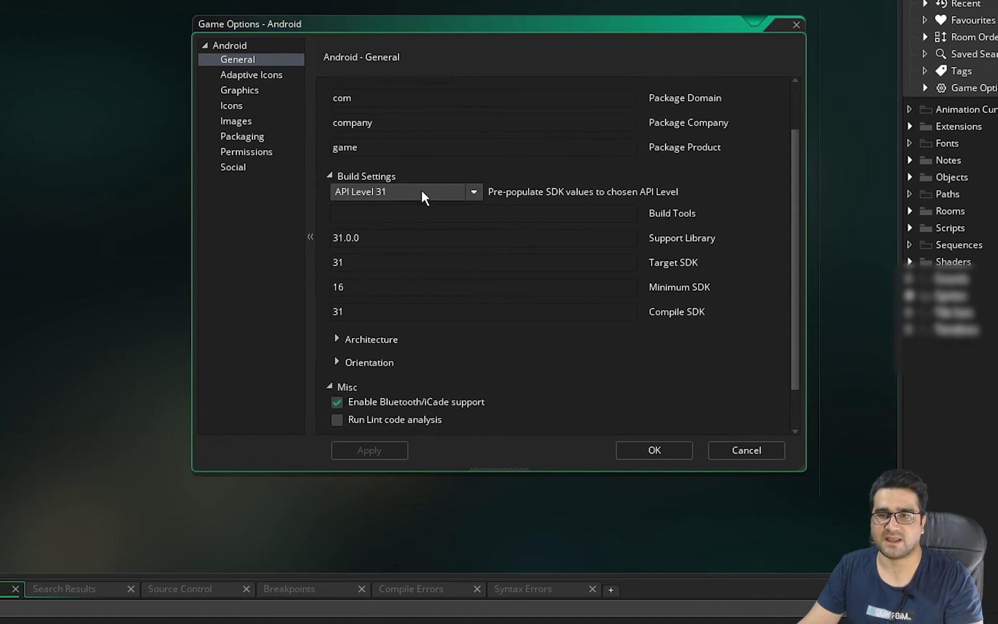
{"action": "left_click", "coordinate": [422, 194]}
{"action": "left_click", "coordinate": [422, 194]}
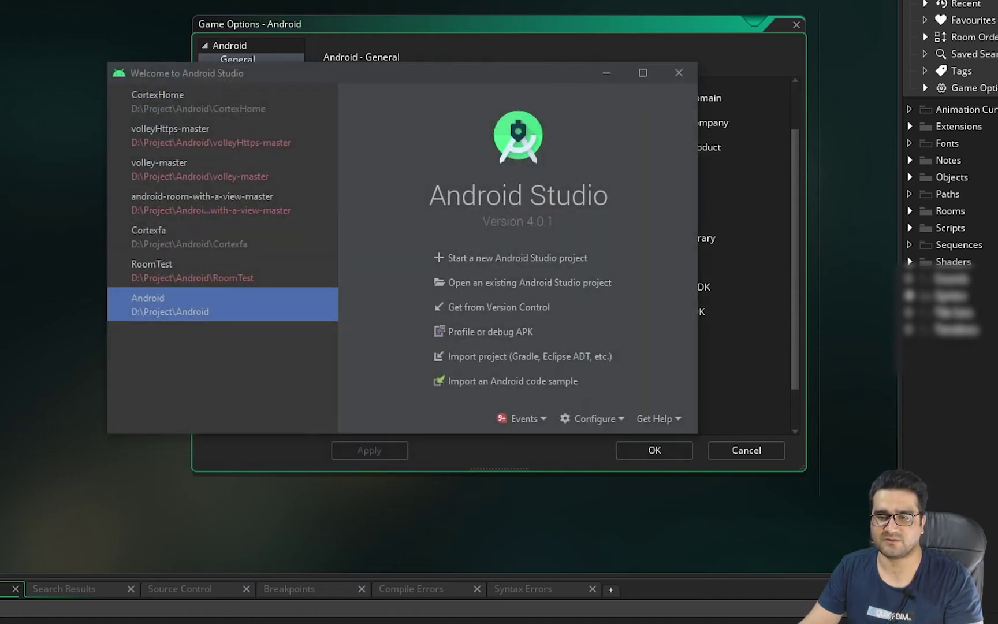
- Switch to Android Studio's SDK Manager, review the SDK Build-Tools versions with package details shown, and return to GameMaker Studio 2
{"action": "left_click", "coordinate": [595, 418]}
{"action": "left_click", "coordinate": [597, 450]}
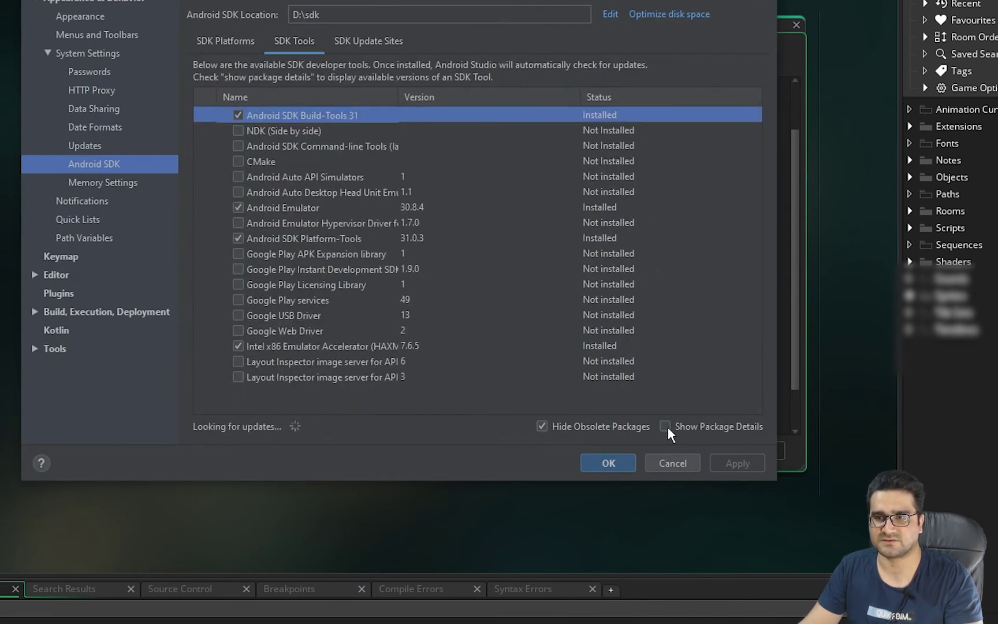
{"action": "left_click", "coordinate": [665, 426]}
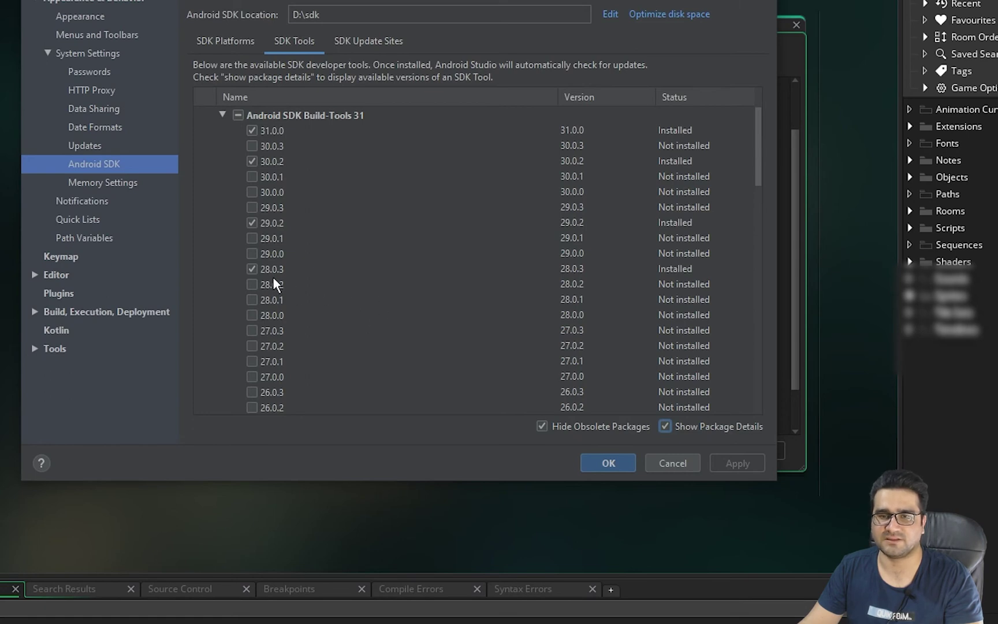
{"action": "left_click", "coordinate": [607, 463]}
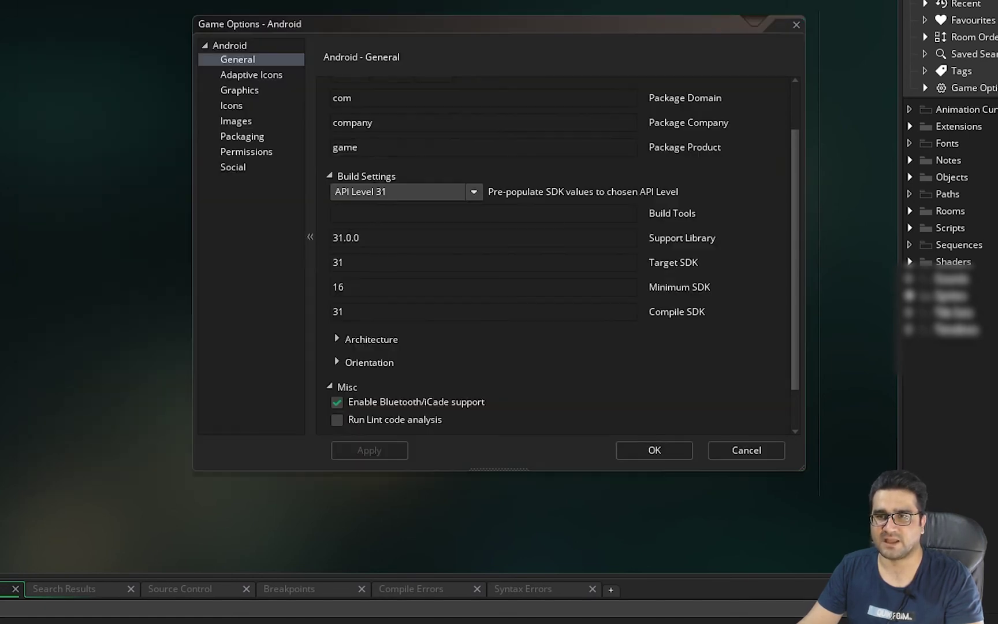
- Examine the available API levels and the Compile SDK and Minimum SDK values in the Android build settings
{"action": "left_click", "coordinate": [477, 193]}
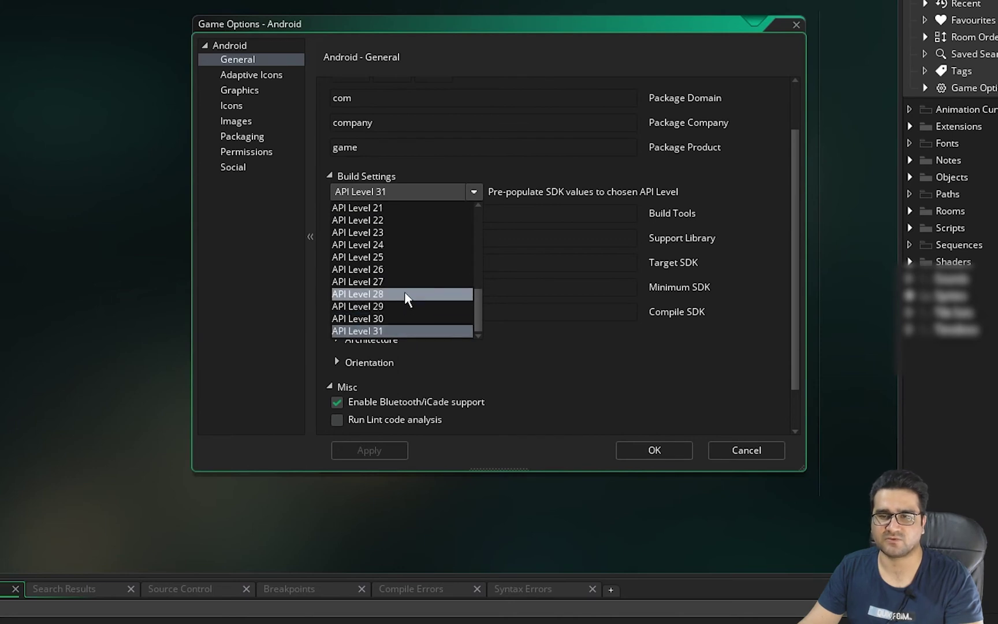
{"action": "left_click", "coordinate": [654, 388]}
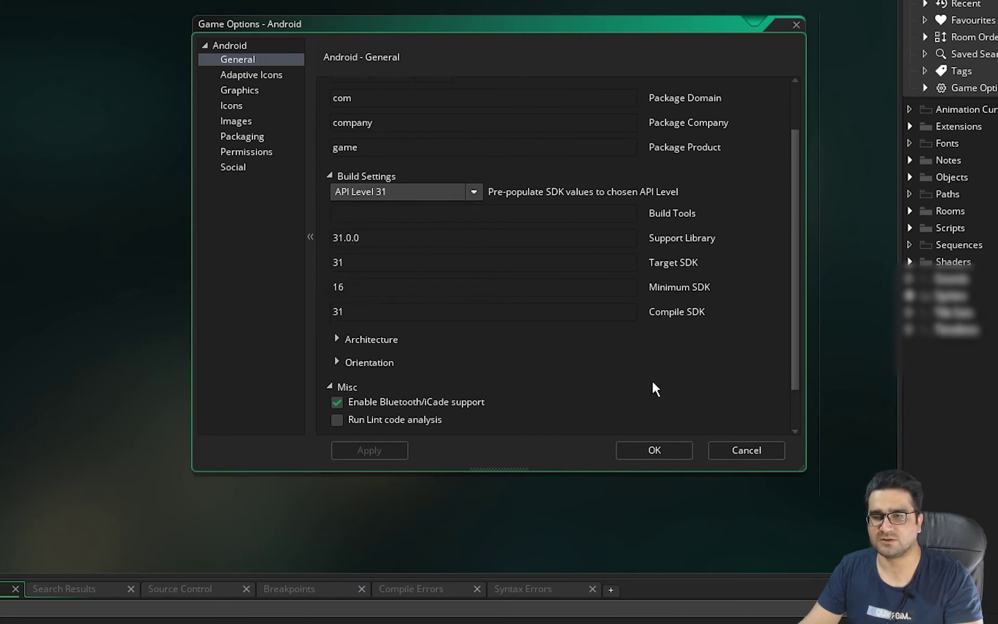
{"action": "left_click", "coordinate": [365, 315]}
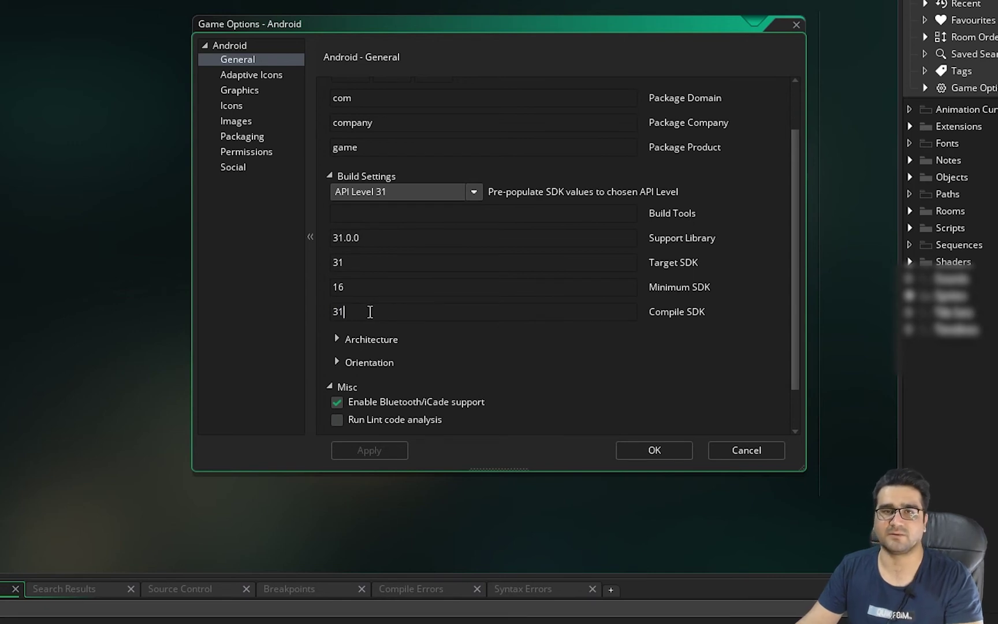
{"action": "key", "text": "Home"}
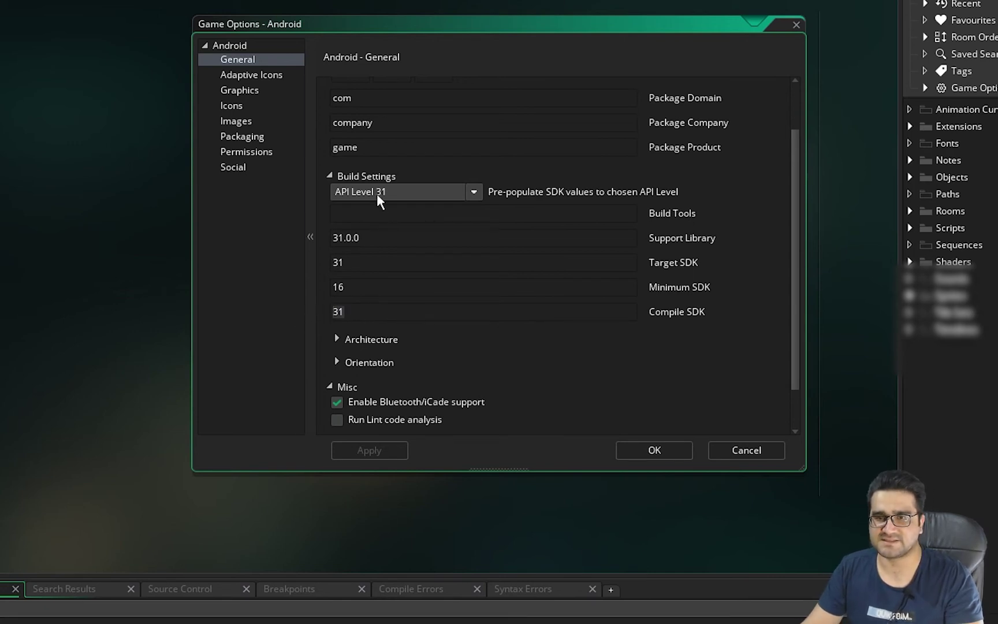
{"action": "left_click", "coordinate": [359, 281]}
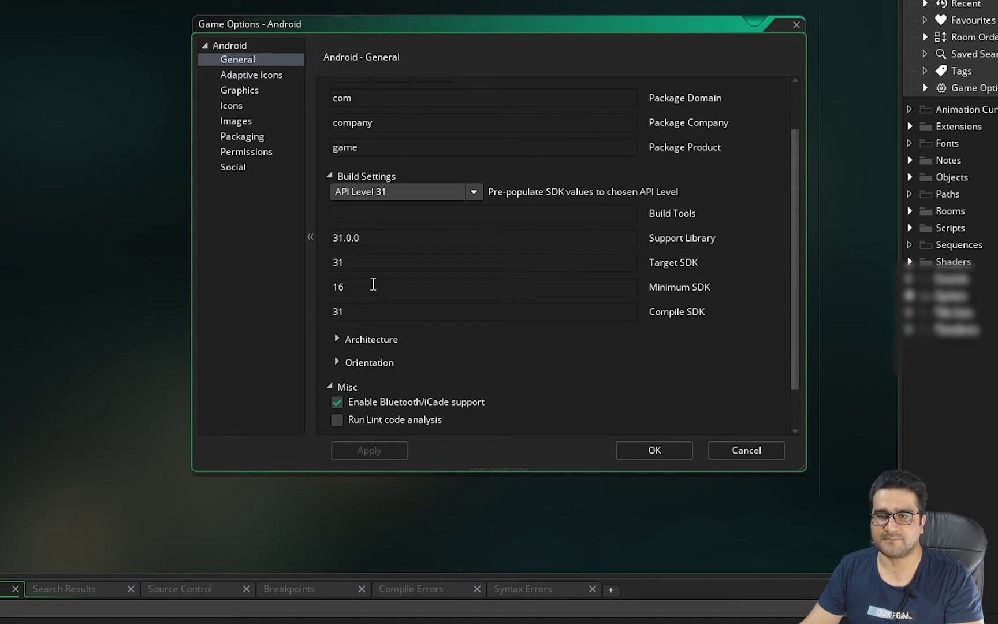
{"action": "key", "text": "Home"}
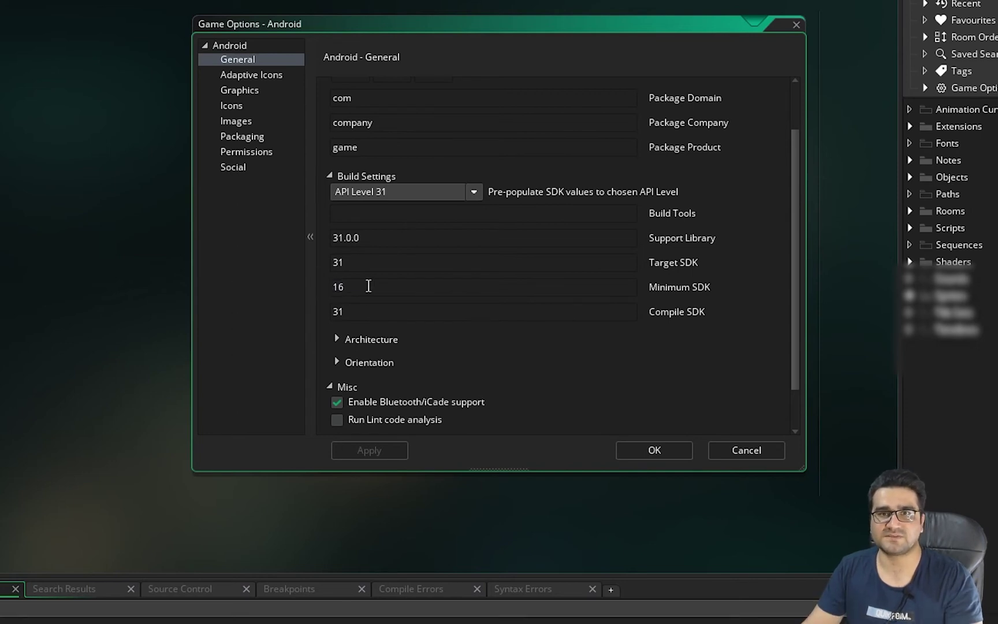
{"action": "double_click", "coordinate": [354, 287]}
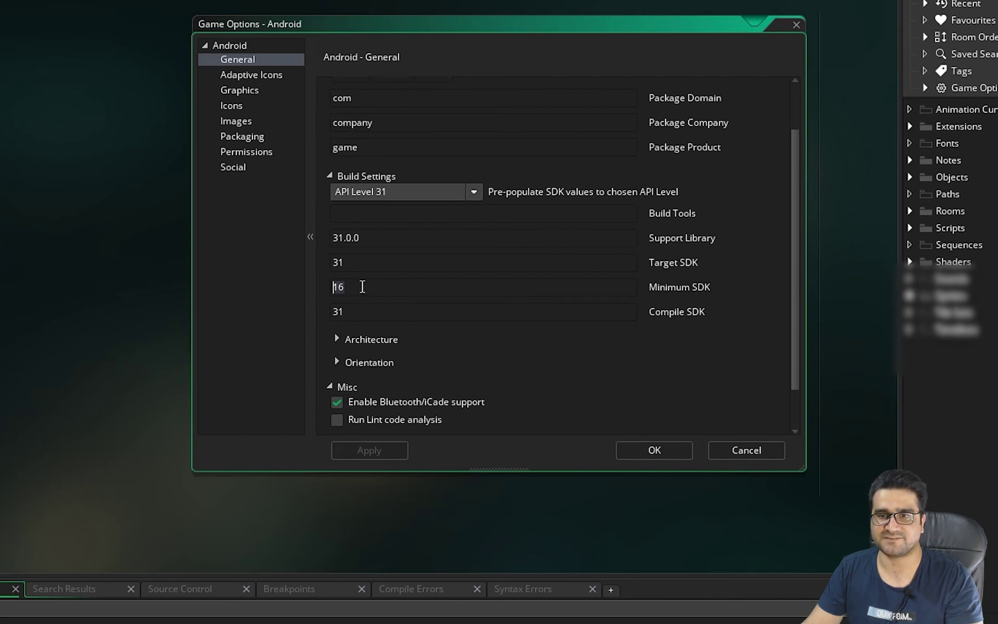
{"action": "left_click_drag", "start_coordinate": [362, 287], "coordinate": [319, 286]}
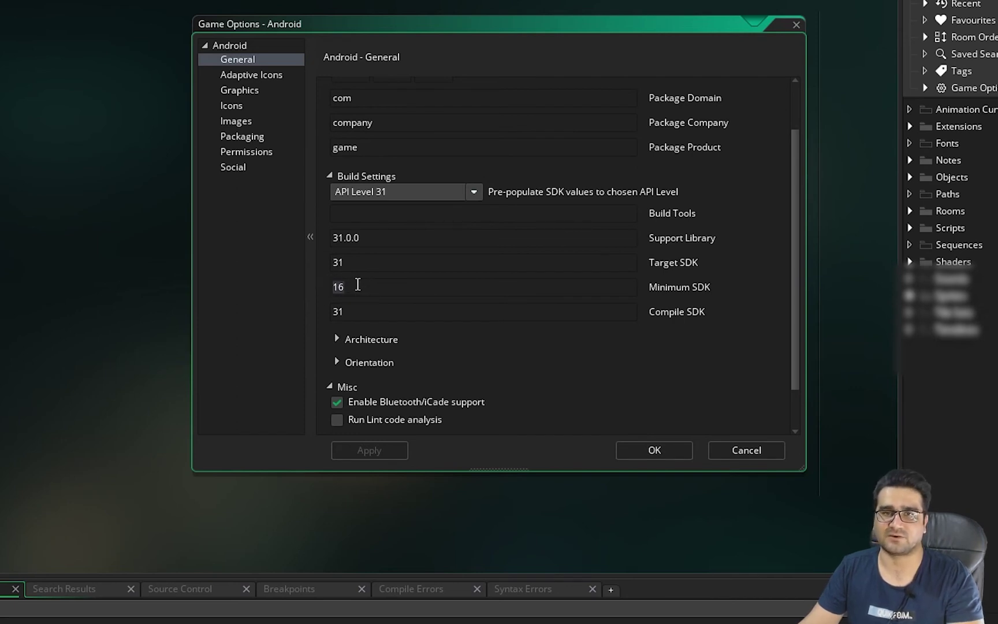
- Enable building for the x86, Arm64 and x86_64 architectures, and accept the Android game options
{"action": "scroll", "coordinate": [450, 346], "scroll_direction": "down", "scroll_amount": 1}
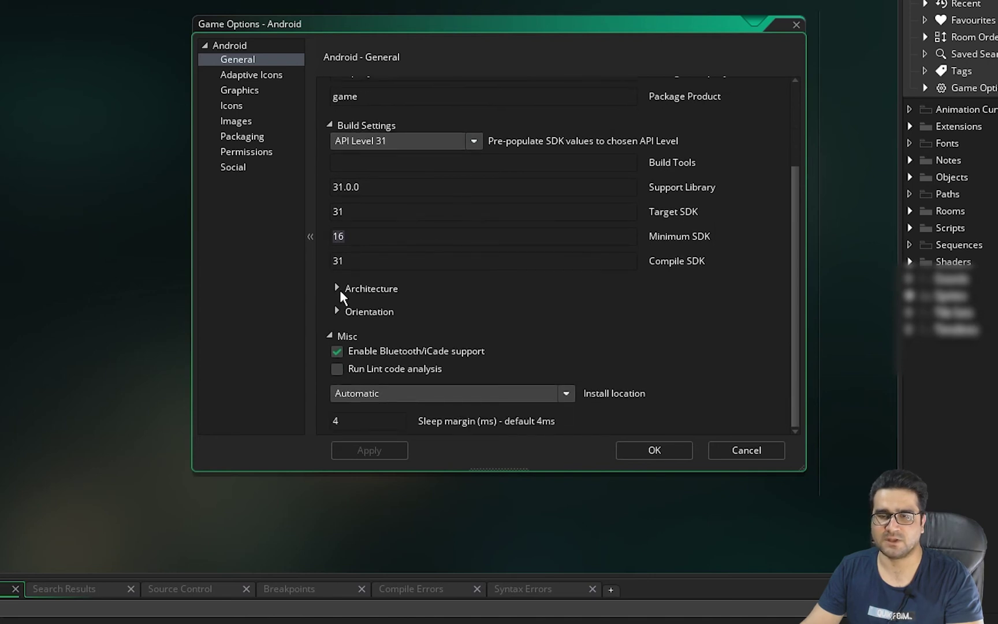
{"action": "left_click", "coordinate": [338, 288]}
{"action": "scroll", "coordinate": [340, 296], "scroll_direction": "down", "scroll_amount": 2}
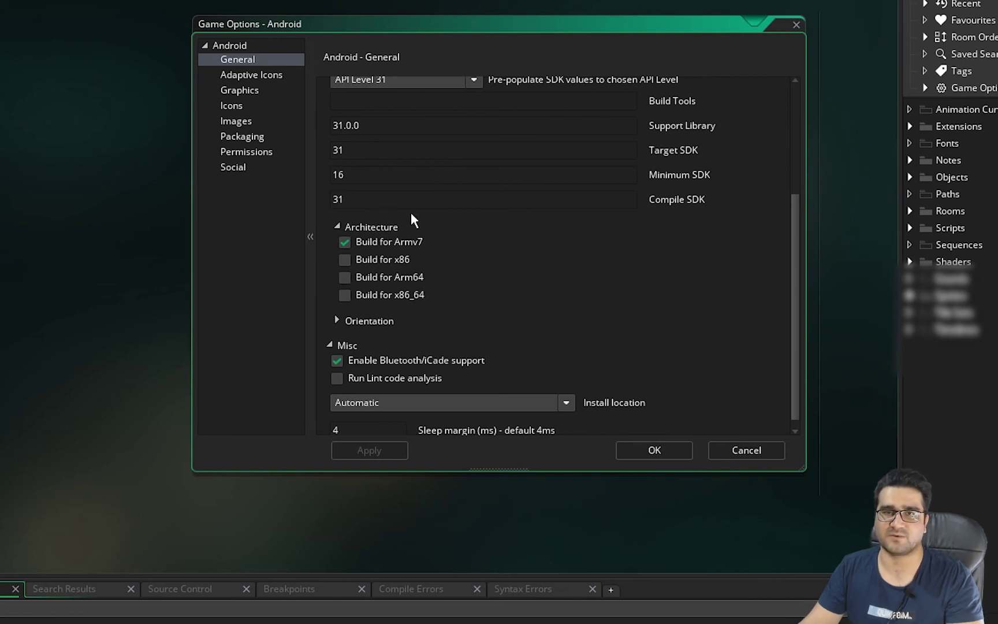
{"action": "left_click", "coordinate": [344, 260]}
{"action": "left_click", "coordinate": [344, 277]}
{"action": "left_click", "coordinate": [344, 295]}
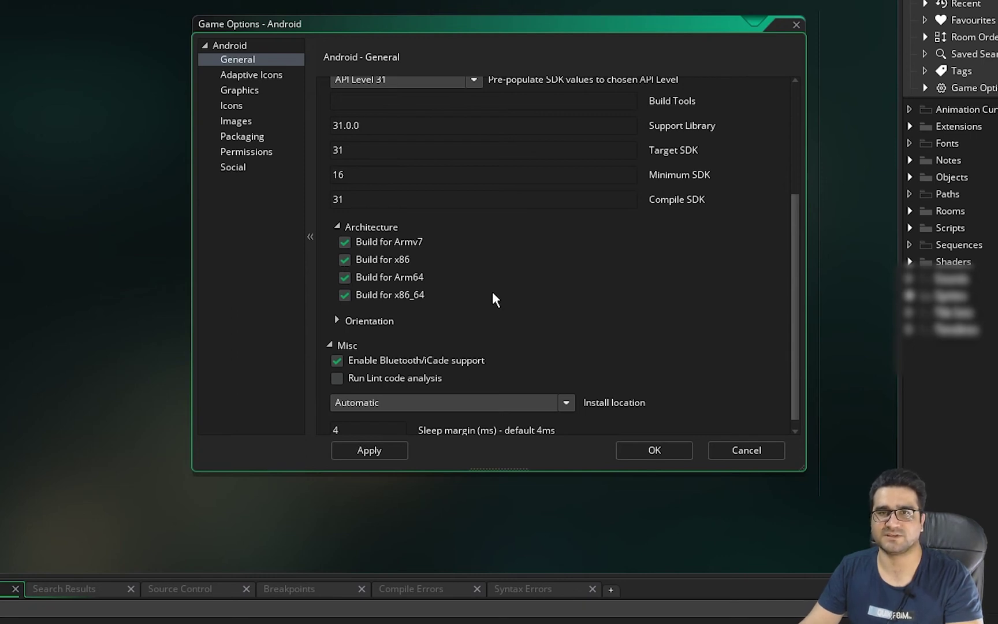
{"action": "scroll", "coordinate": [492, 296], "scroll_direction": "down", "scroll_amount": 1}
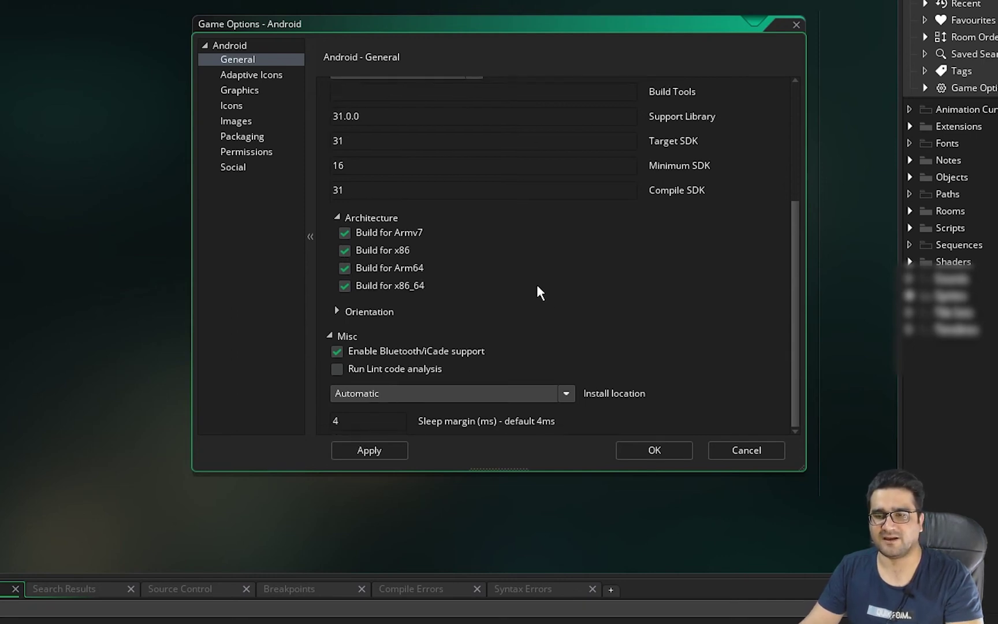
{"action": "left_click", "coordinate": [666, 451]}
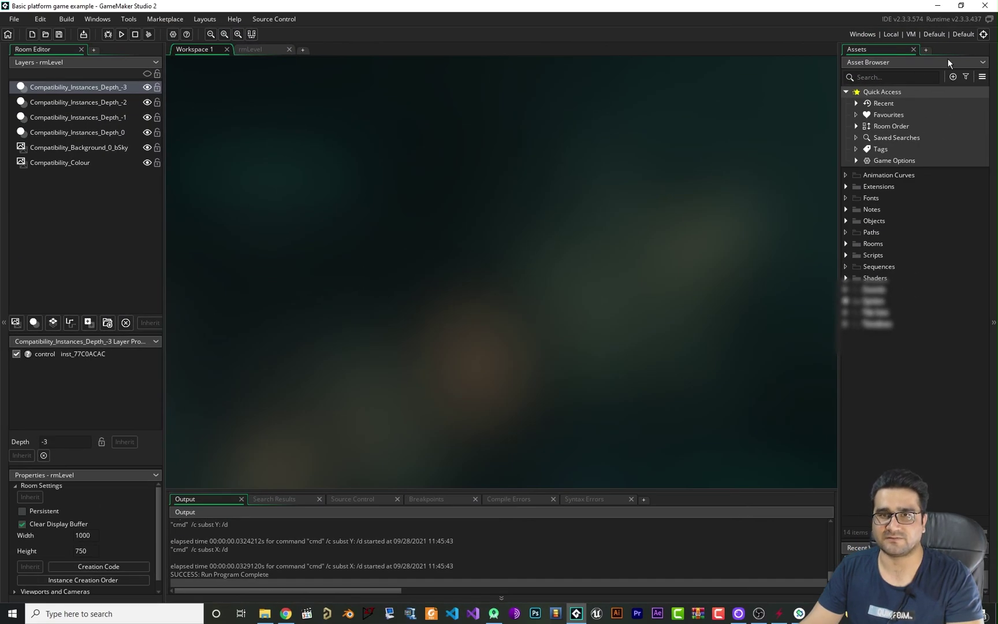
- Set the build target platform to Android and open the device editor for it
{"action": "left_click", "coordinate": [982, 34]}
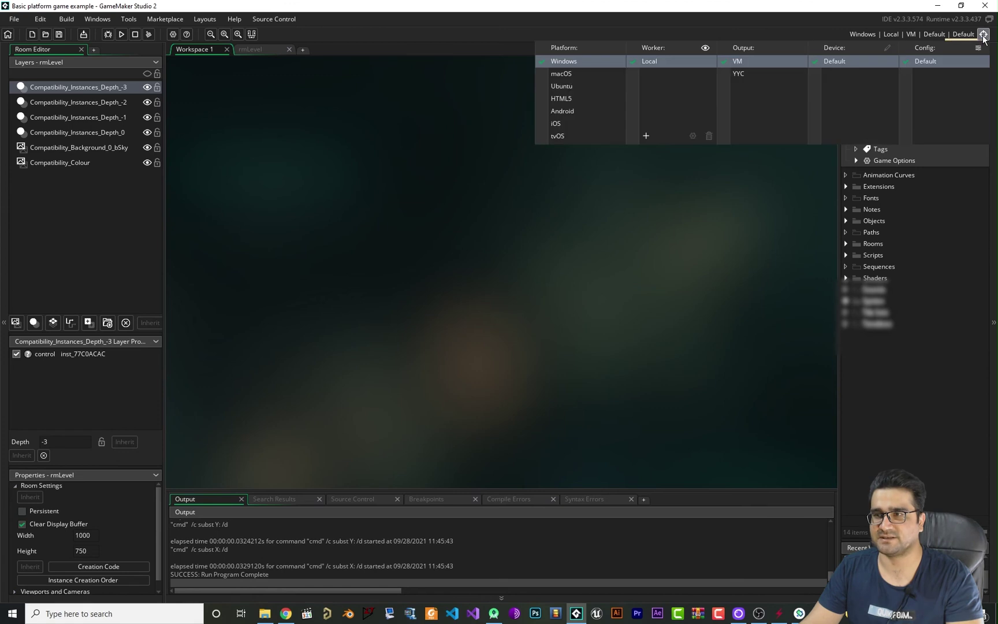
{"action": "left_click", "coordinate": [577, 111]}
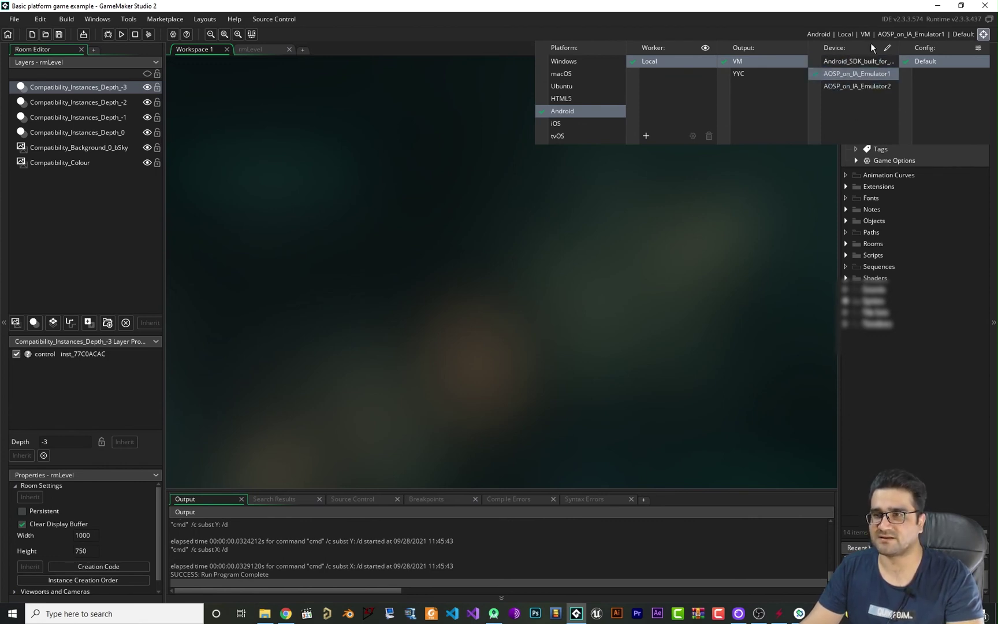
{"action": "left_click", "coordinate": [889, 47]}
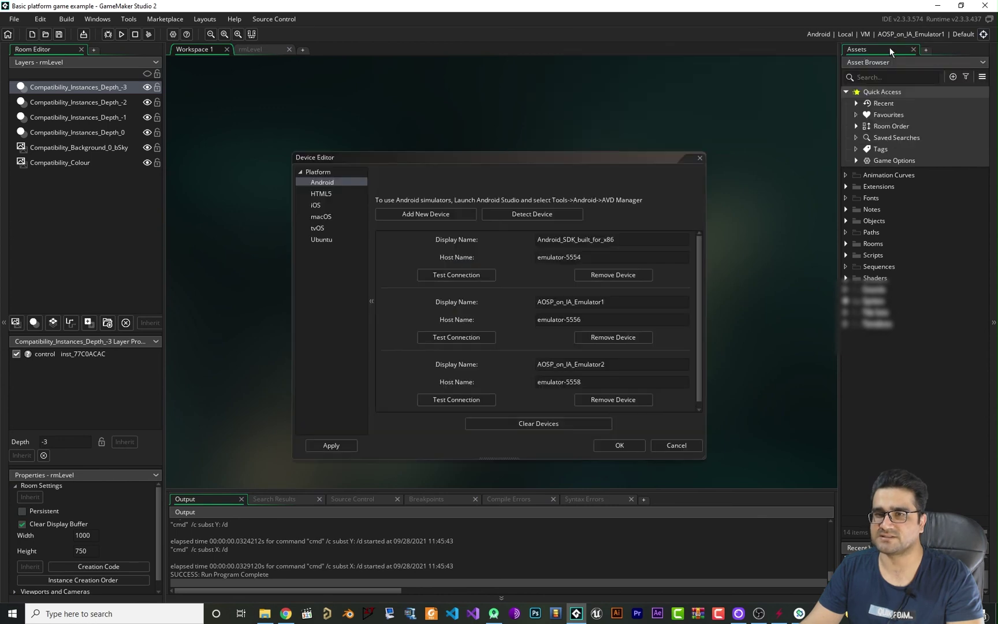
- Rebuild the Android device list by clearing it and detecting devices, and look at the running Android Emulator window
{"action": "left_click", "coordinate": [526, 373]}
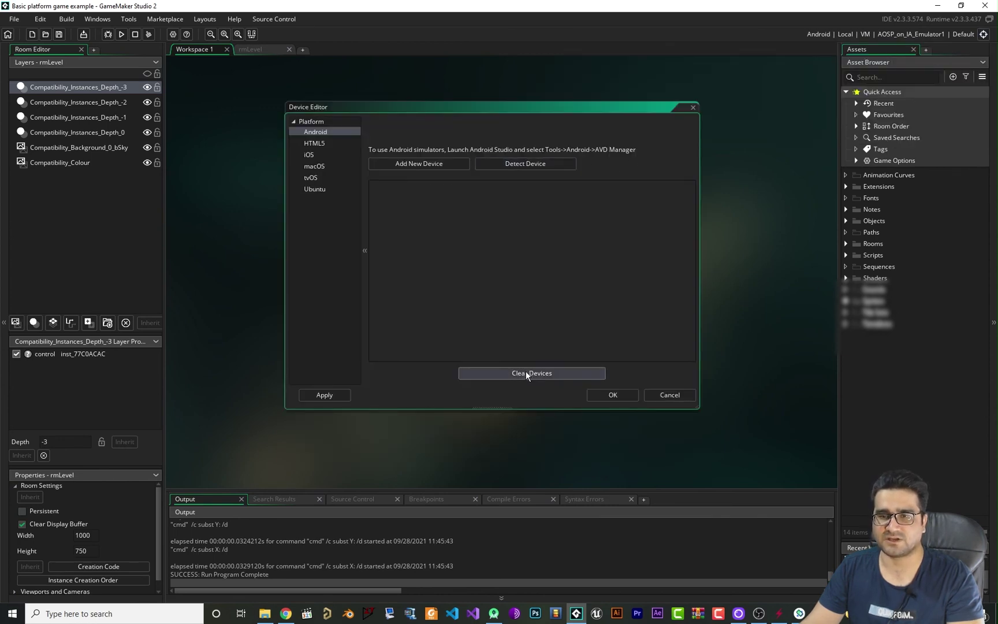
{"action": "left_click", "coordinate": [530, 163]}
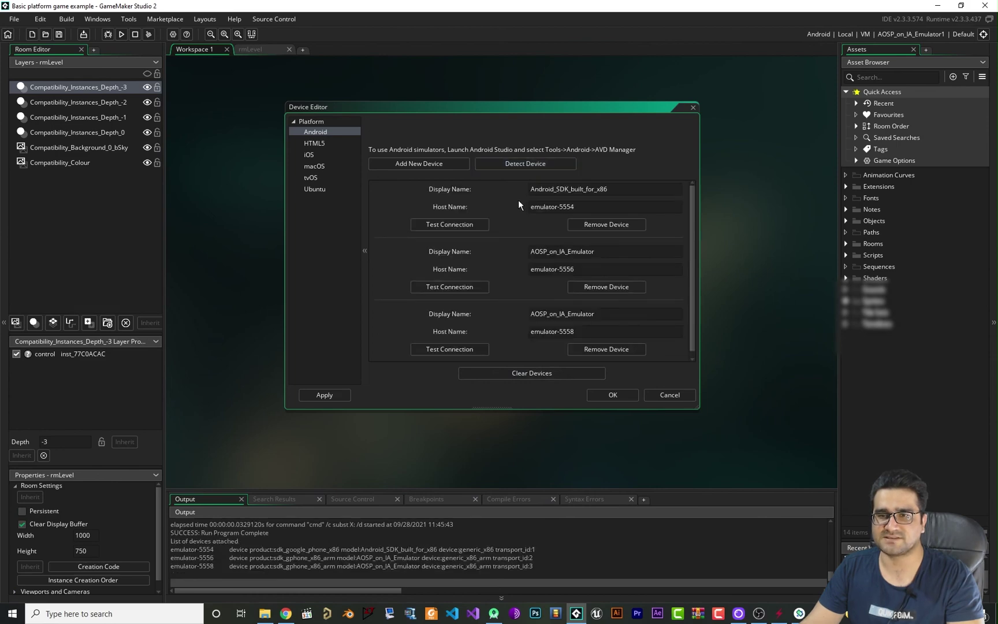
{"action": "left_click", "coordinate": [799, 613]}
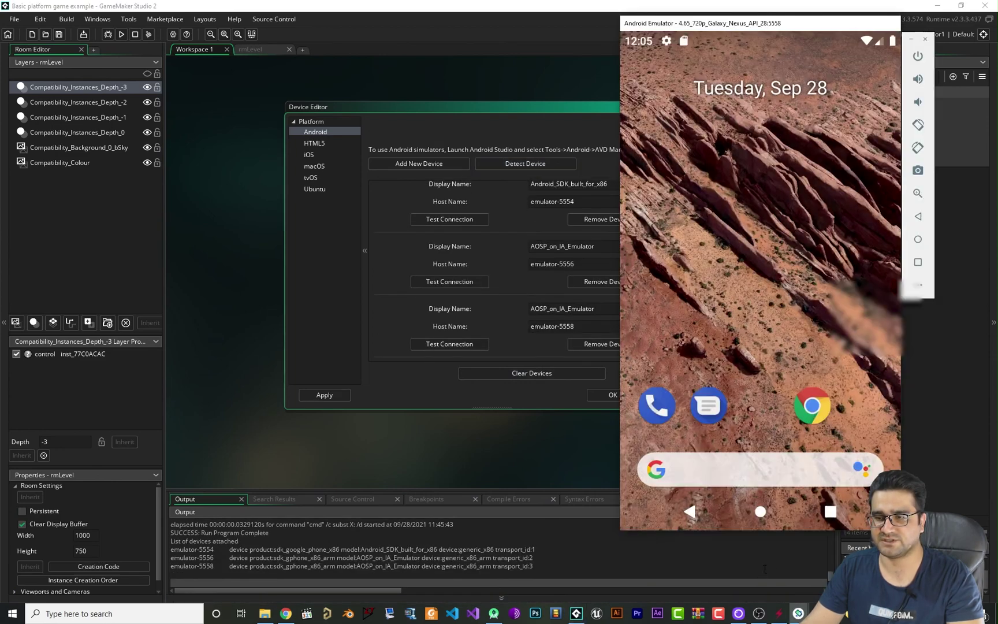
{"action": "left_click", "coordinate": [577, 613]}
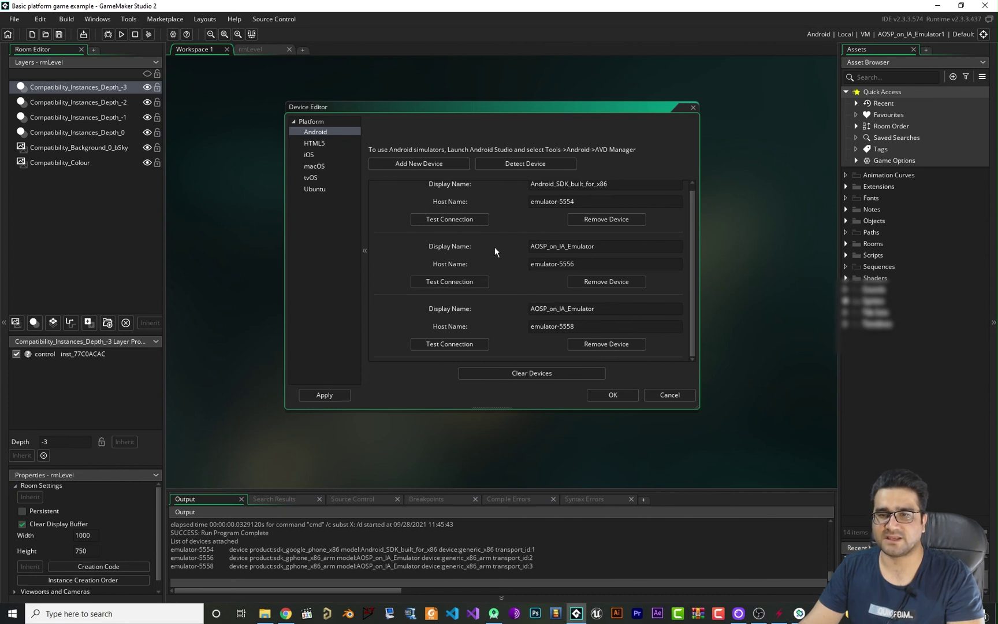
- Rename the emulator-5556 device to AOSP_on_IA_Emulator01 and the emulator-5558 device to AOSP_on_IA_Emulator02, and accept the device list
{"action": "double_click", "coordinate": [574, 247]}
{"action": "double_click", "coordinate": [609, 307]}
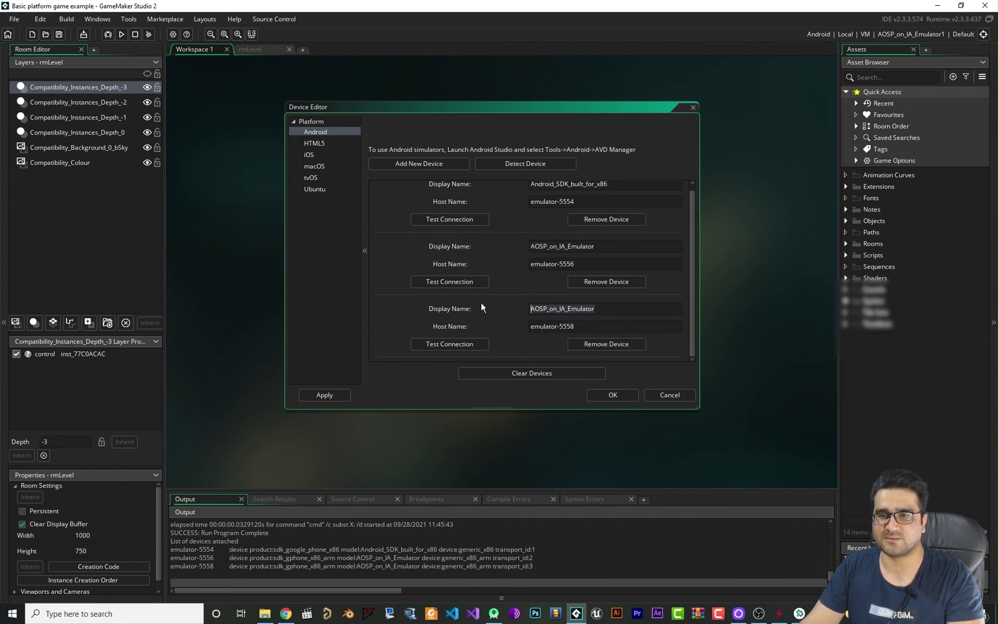
{"action": "left_click", "coordinate": [603, 246]}
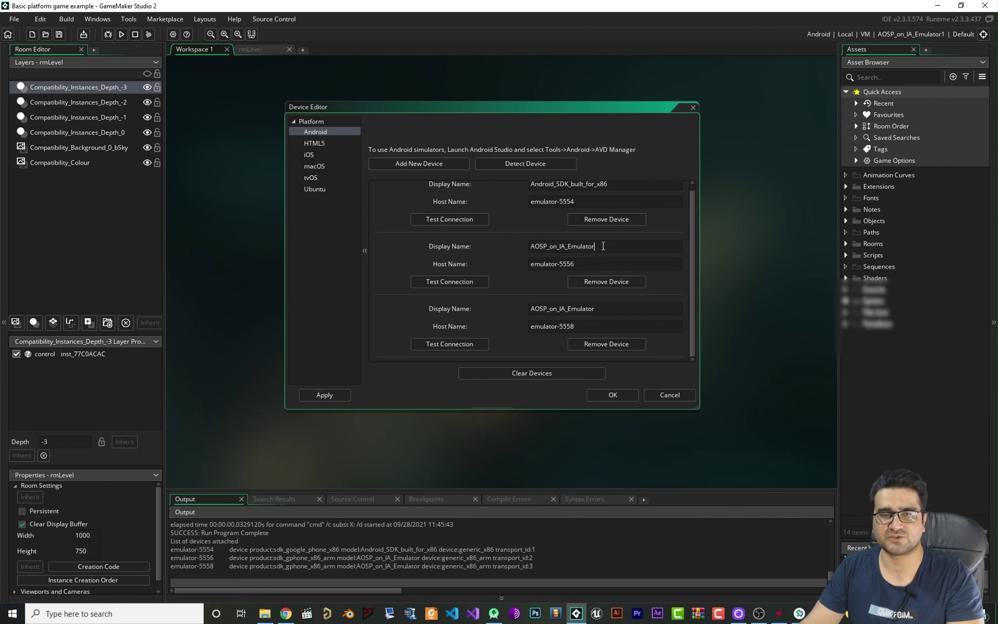
{"action": "type", "text": "01"}
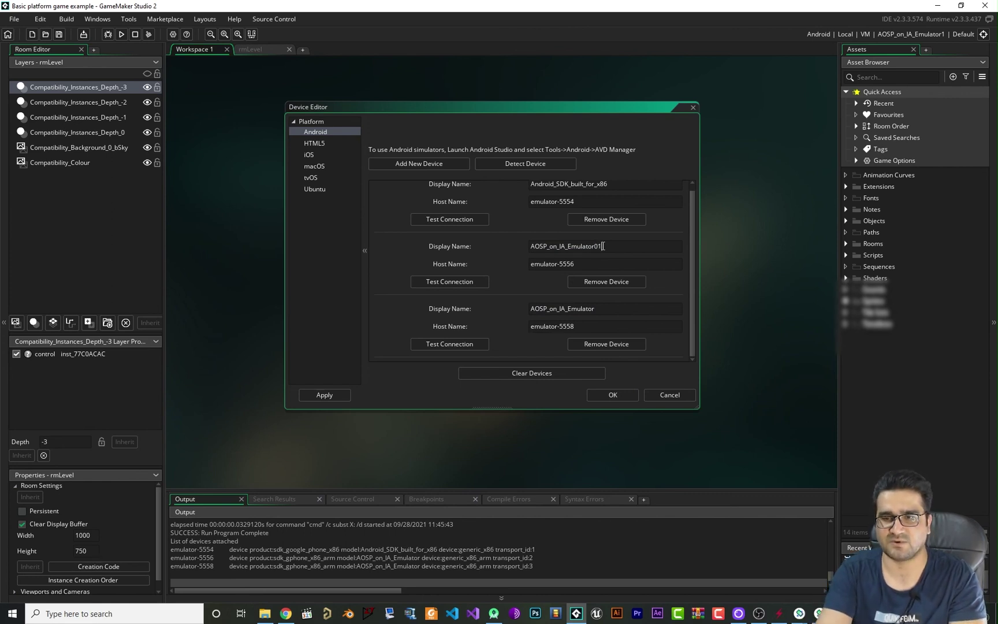
{"action": "left_click", "coordinate": [605, 307]}
{"action": "type", "text": "02"}
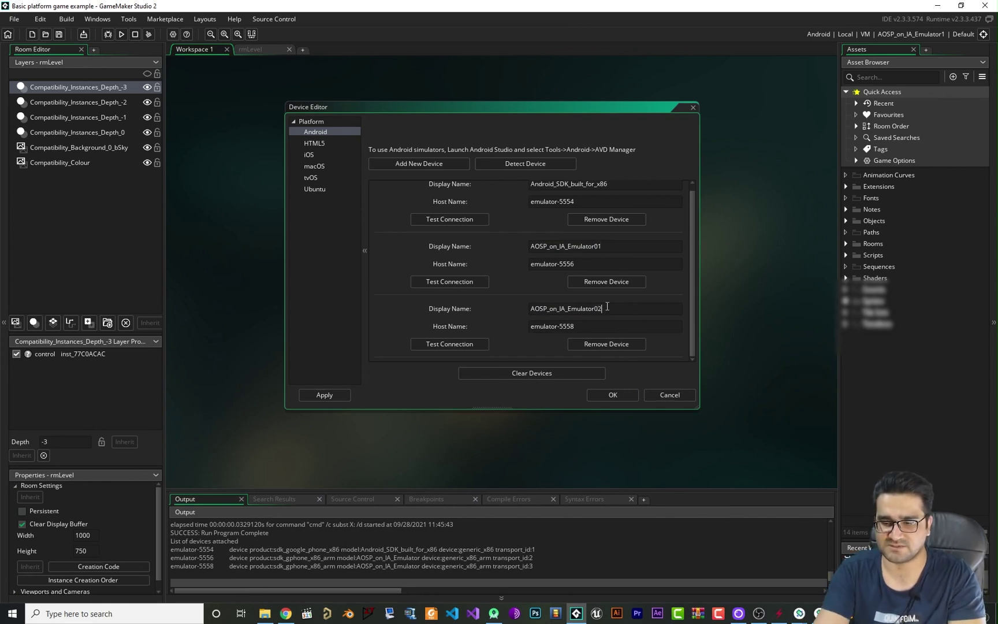
{"action": "left_click", "coordinate": [611, 395]}
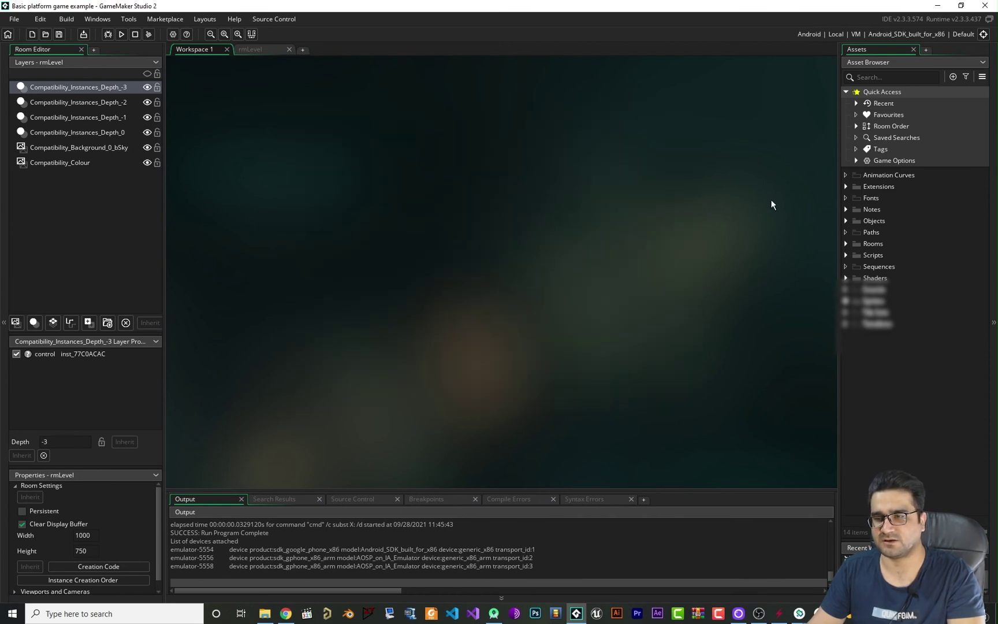
- Choose the Android_SDK_built_for_x86 emulator as the target device and run the game on it
{"action": "left_click", "coordinate": [983, 34]}
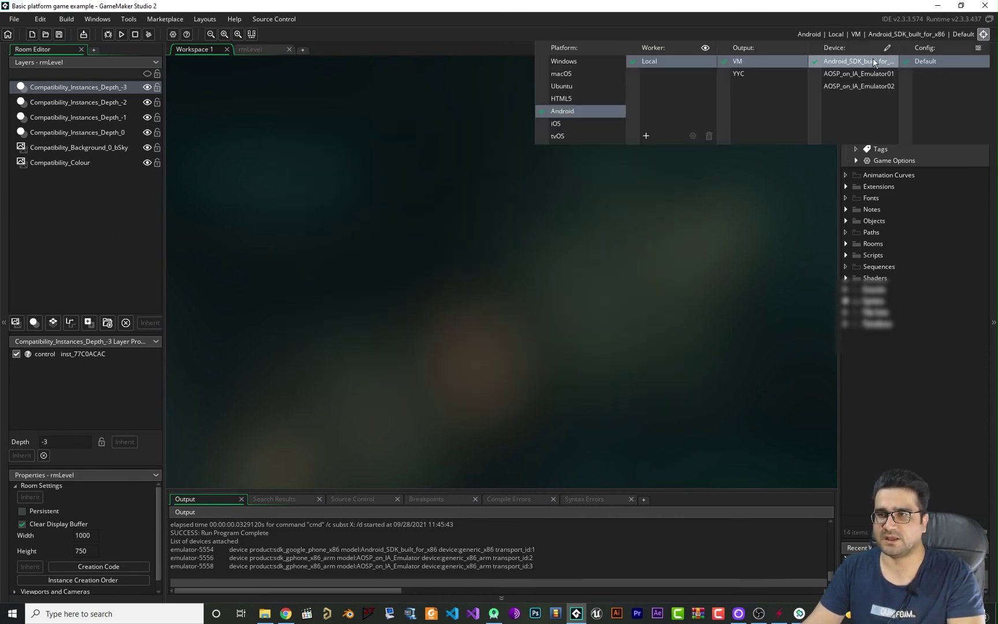
{"action": "left_click", "coordinate": [872, 74]}
{"action": "left_click", "coordinate": [868, 58]}
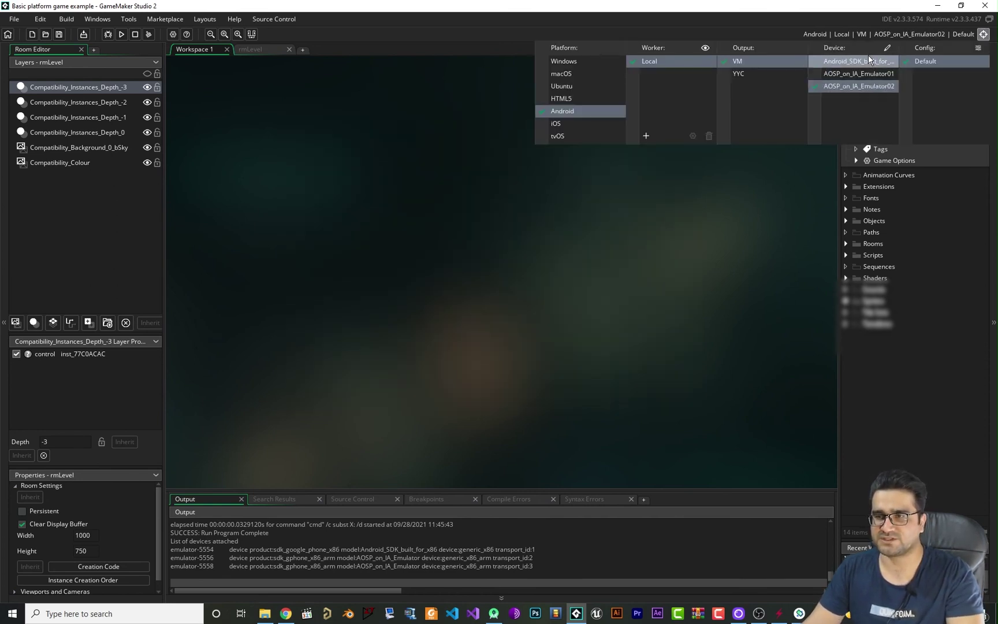
{"action": "left_click", "coordinate": [870, 75]}
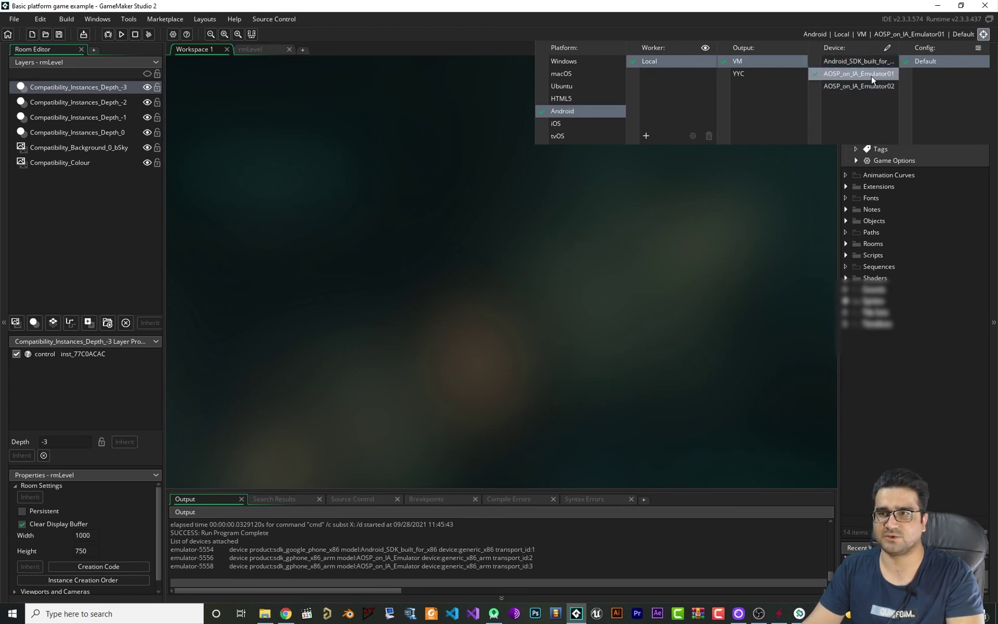
{"action": "left_click", "coordinate": [861, 63]}
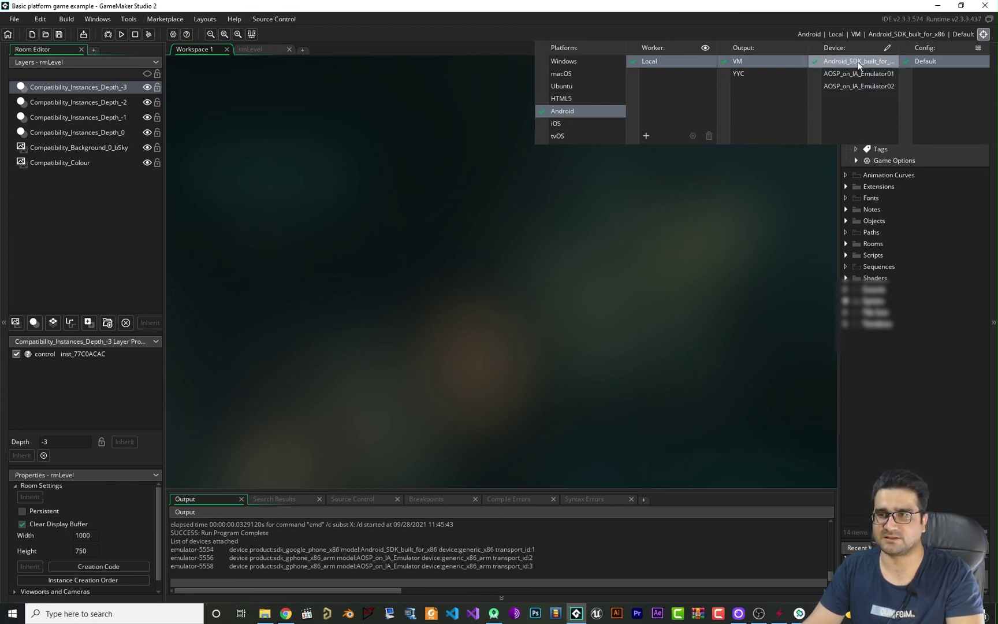
{"action": "left_click", "coordinate": [122, 34]}
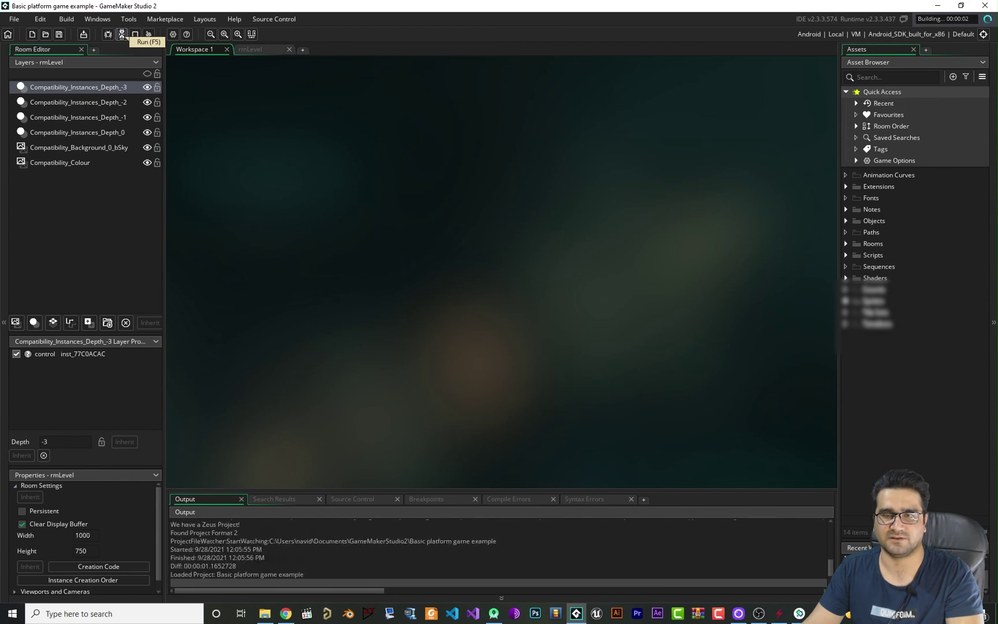